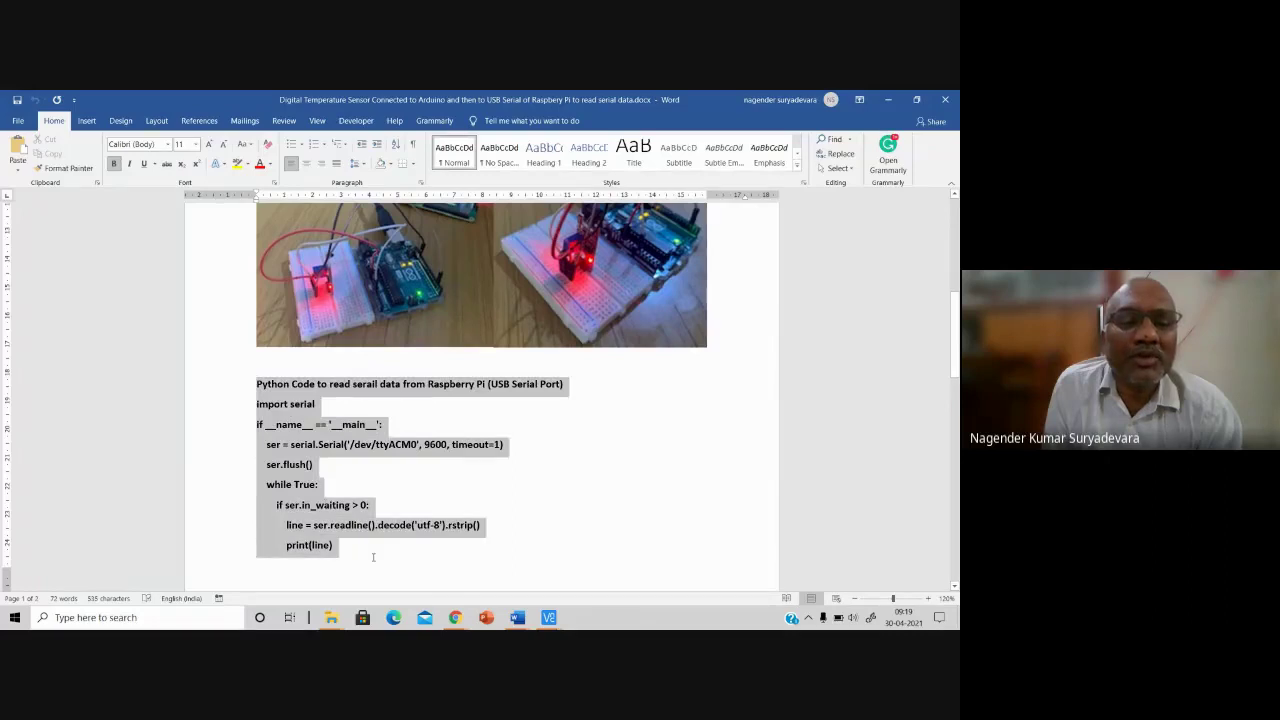
# - Examine the Python serial-reading code, highlighting import serial, the Serial('/dev/ttyACM0', 9600, timeout=1) call, ser, ser.readline() and print(line)
pyautogui.click(326, 451)
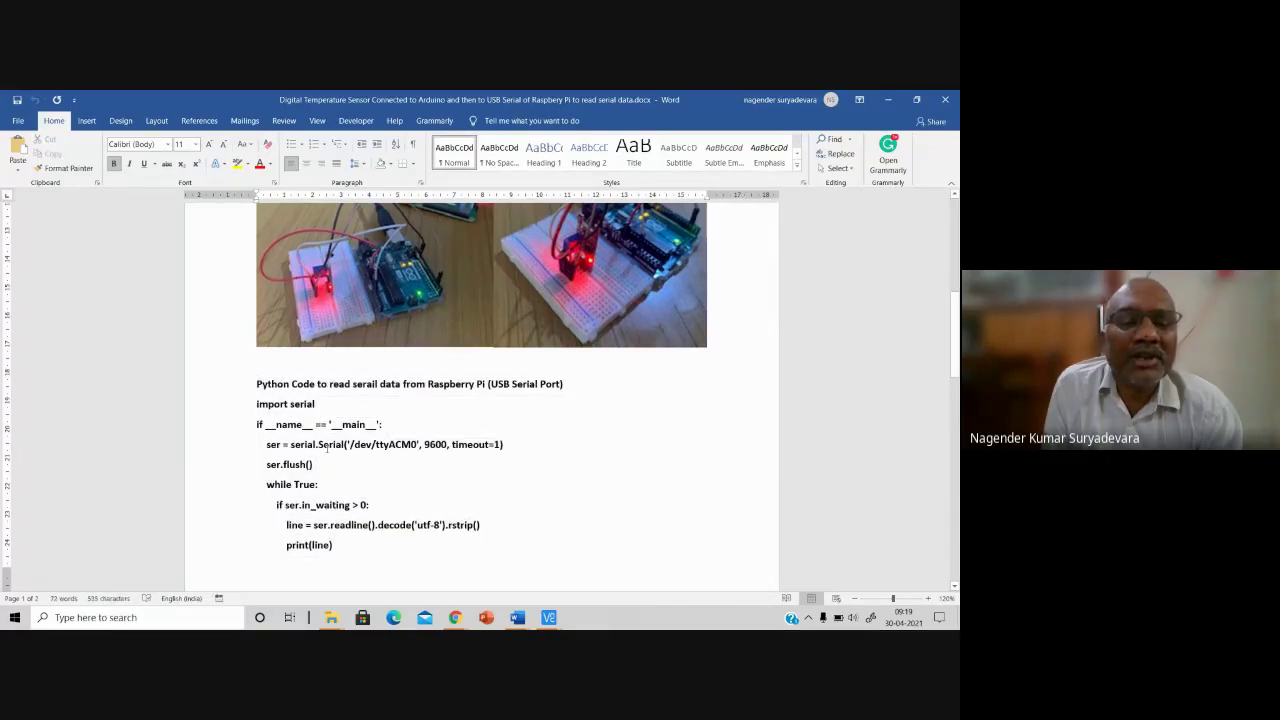
pyautogui.tripleClick(286, 404)
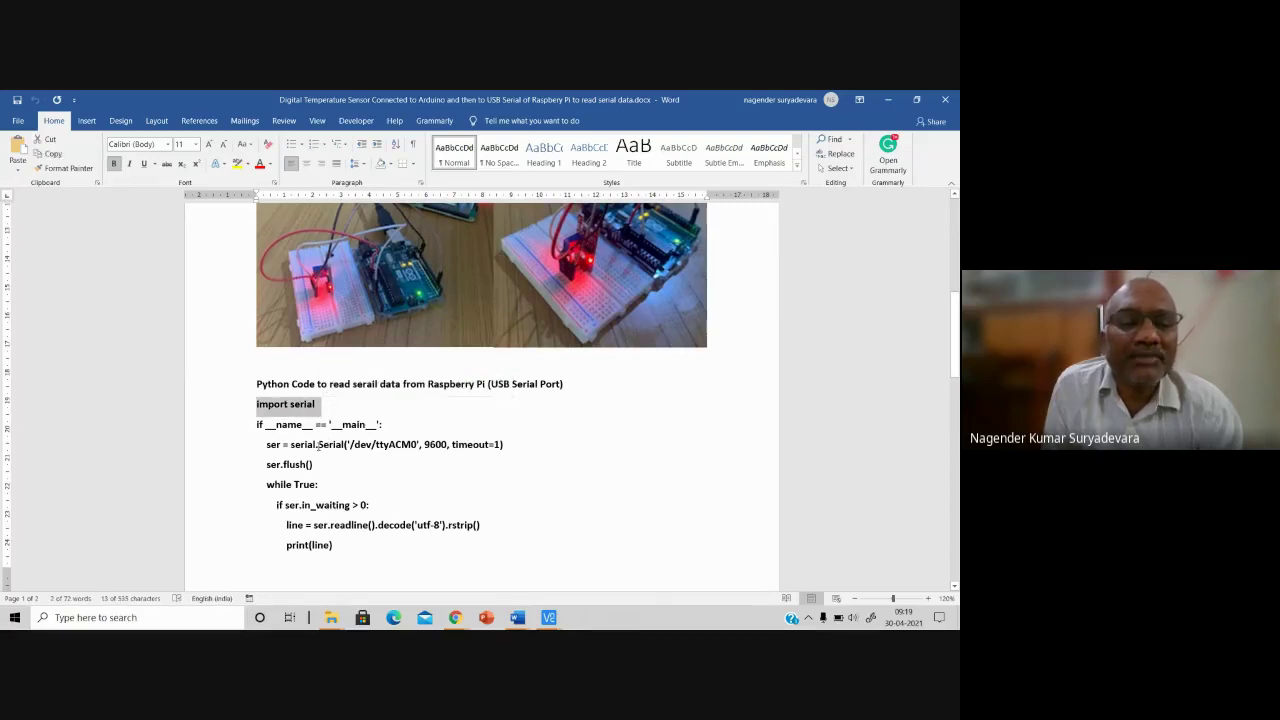
pyautogui.moveTo(318, 444); pyautogui.dragTo(510, 450)
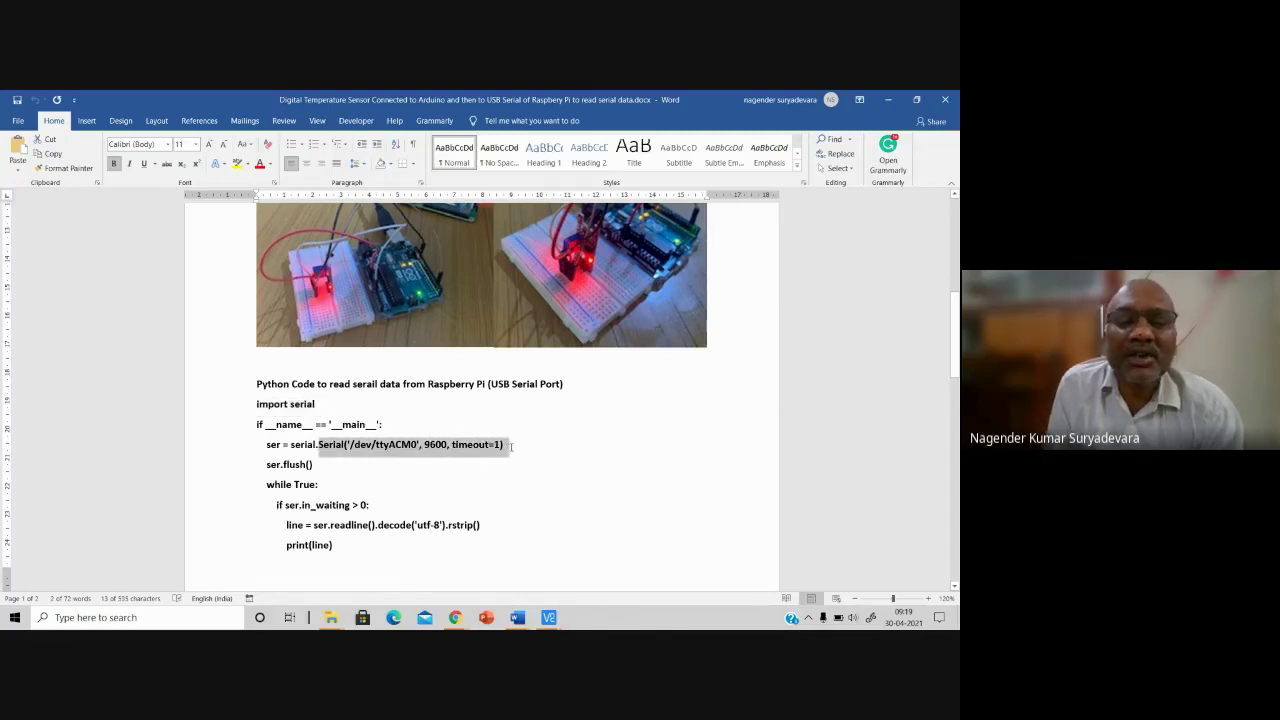
pyautogui.click(418, 451)
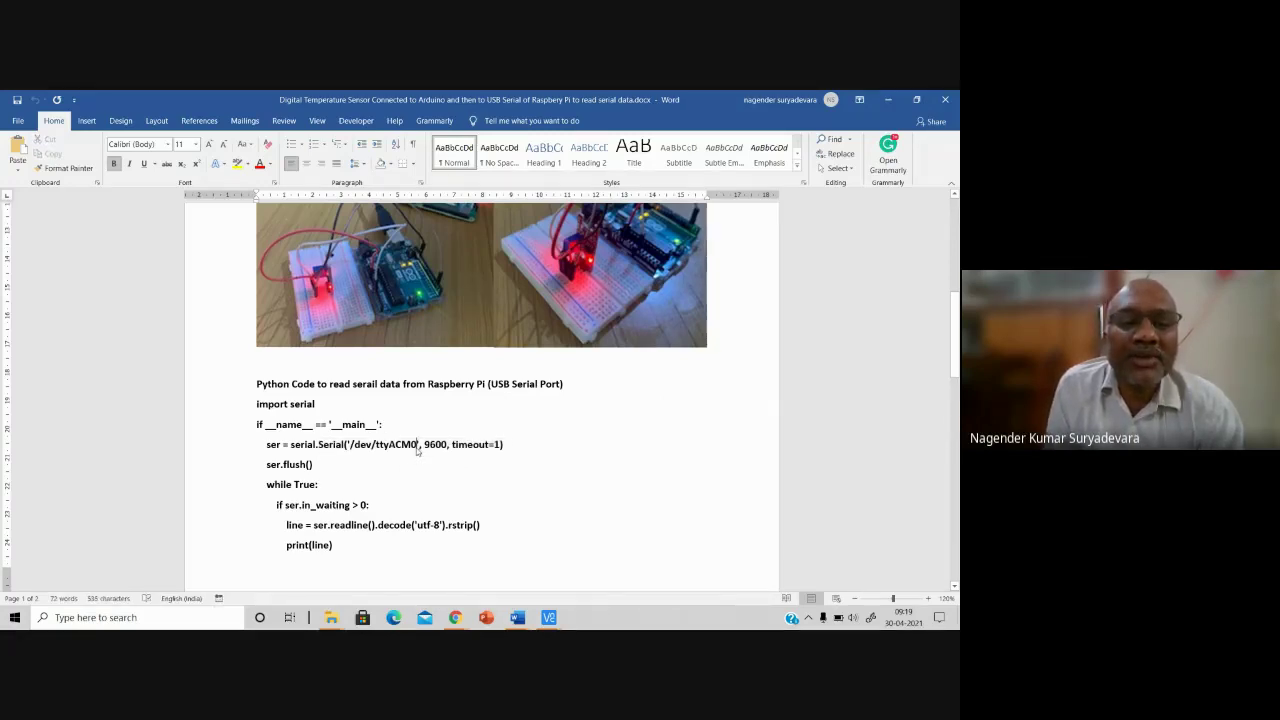
pyautogui.moveTo(413, 446); pyautogui.dragTo(373, 449)
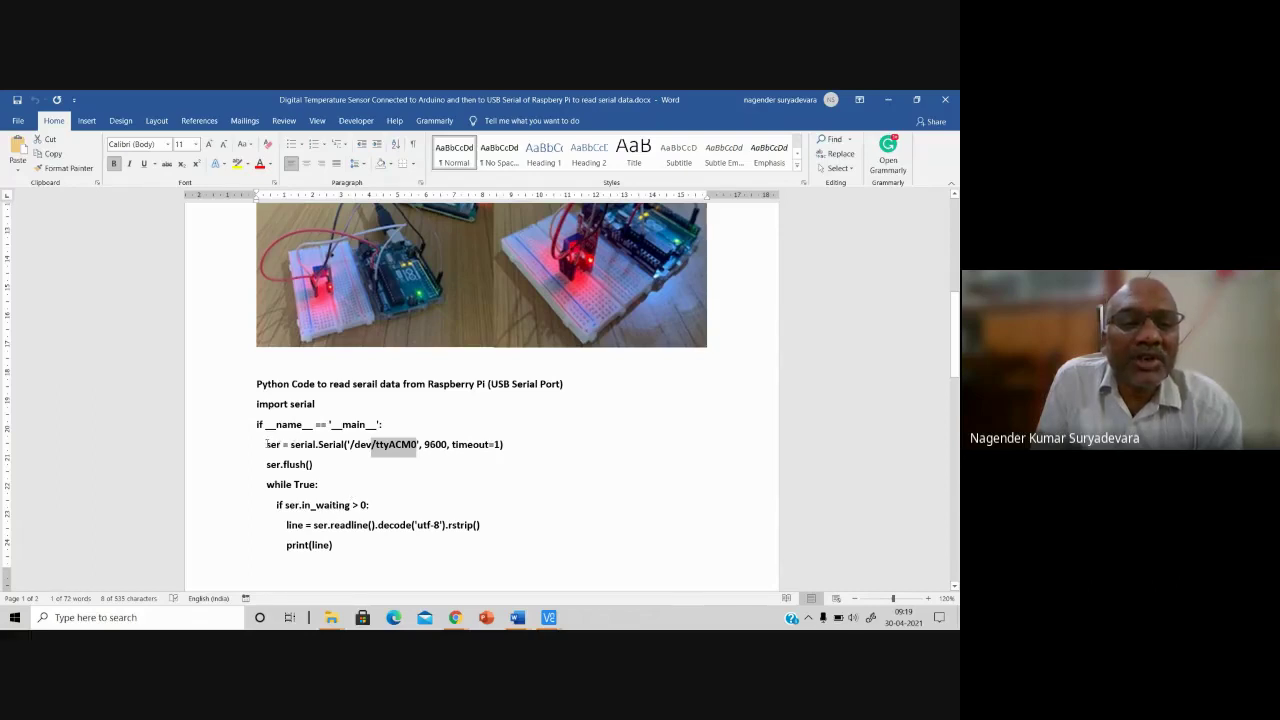
pyautogui.moveTo(267, 444); pyautogui.dragTo(279, 446)
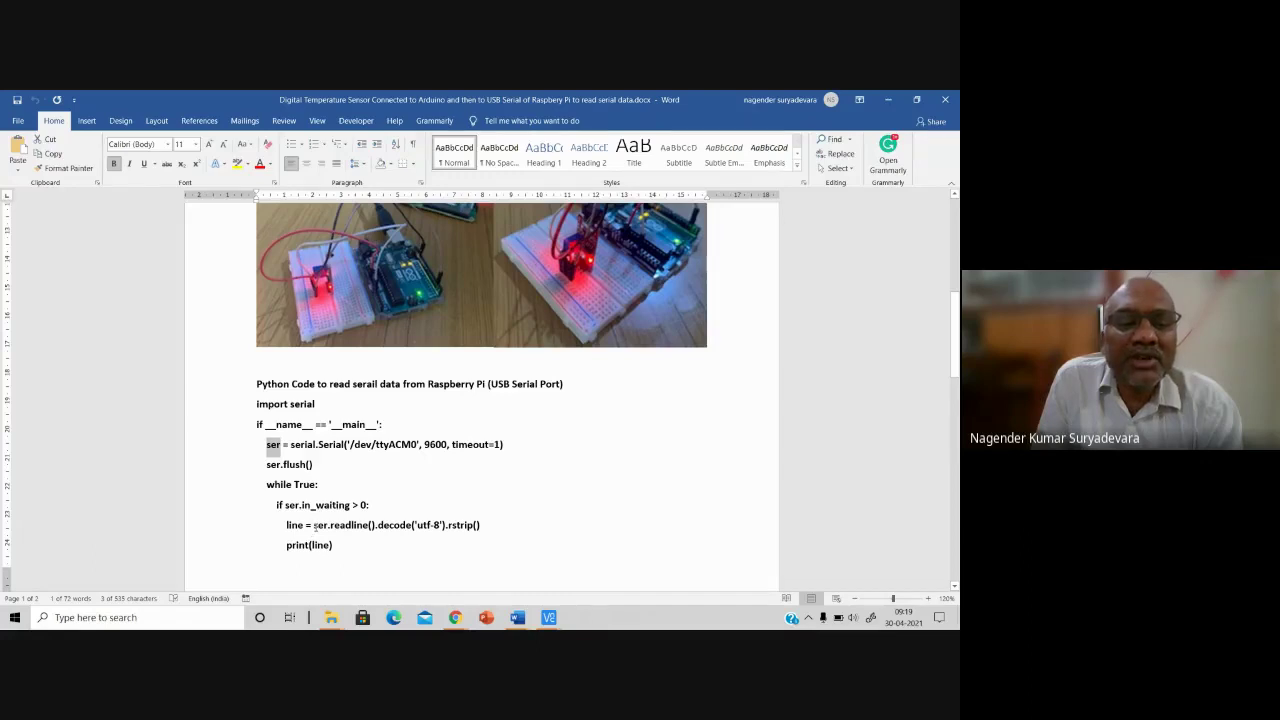
pyautogui.moveTo(314, 525); pyautogui.dragTo(376, 530)
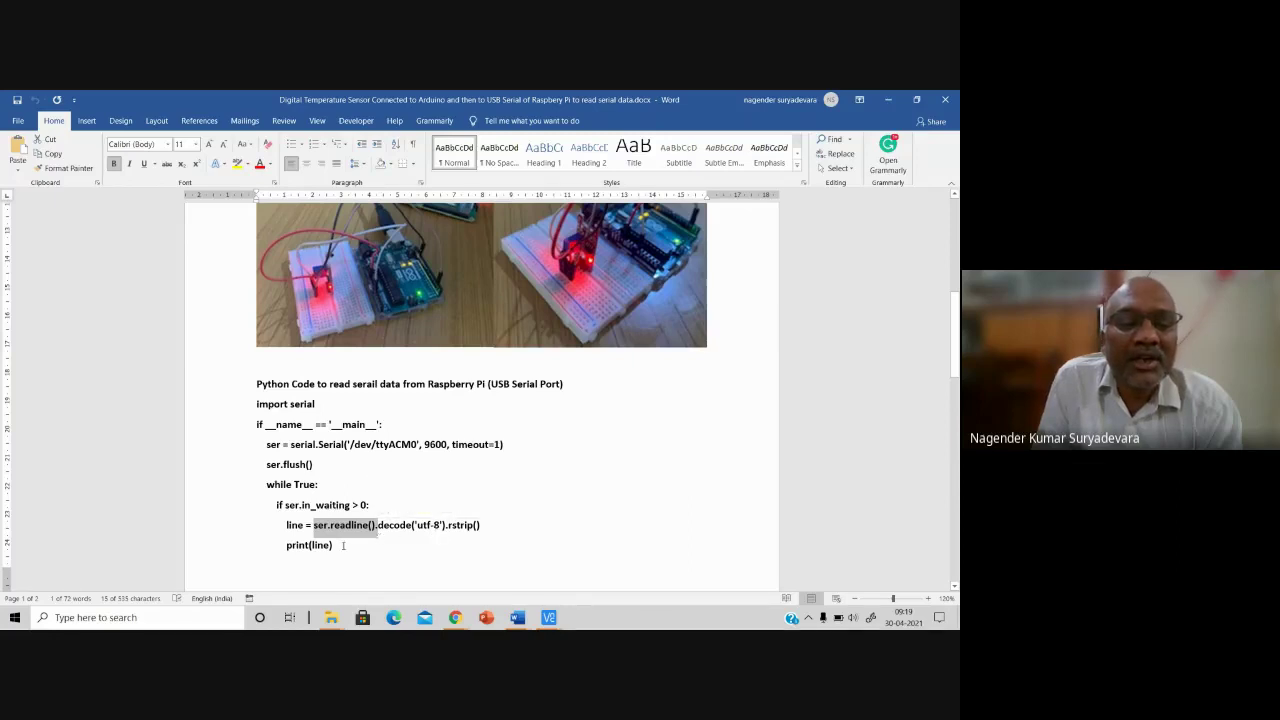
pyautogui.tripleClick(301, 547)
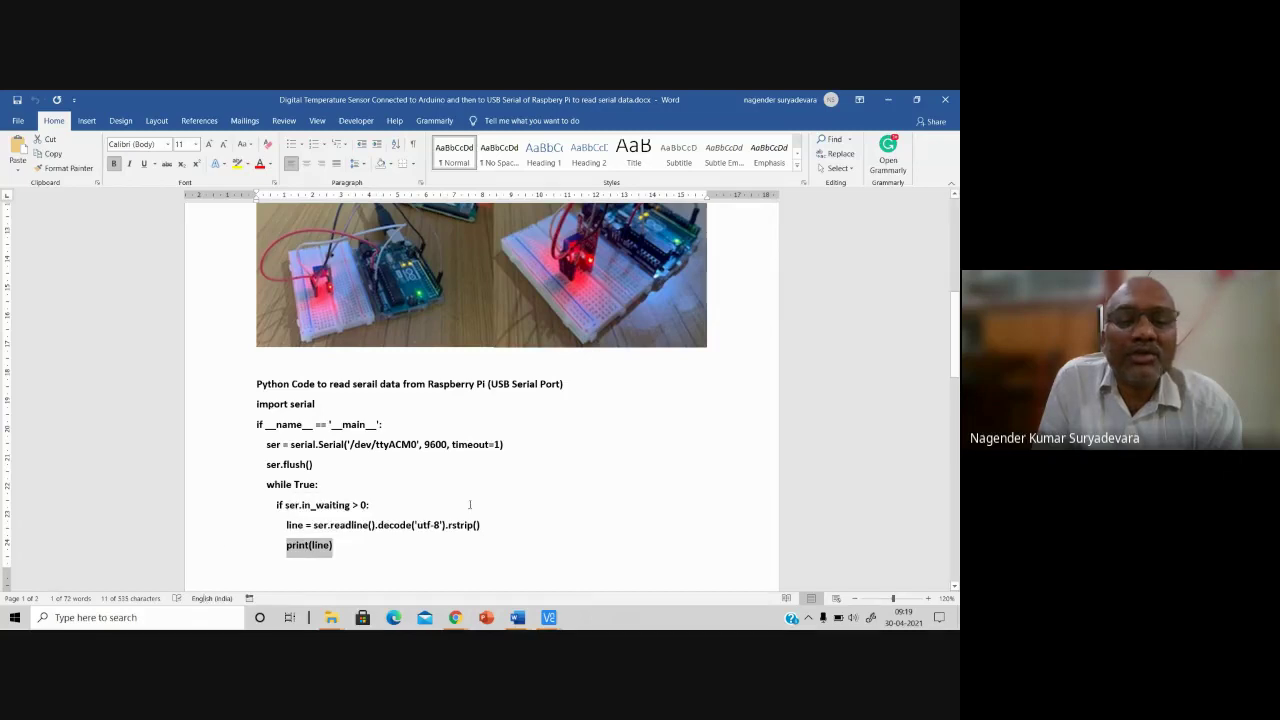
# - Review the document's screenshots of the code entered in Wyliodrin Studio and the output of python3 serial12.py
pyautogui.scroll(-2, 957, 320)
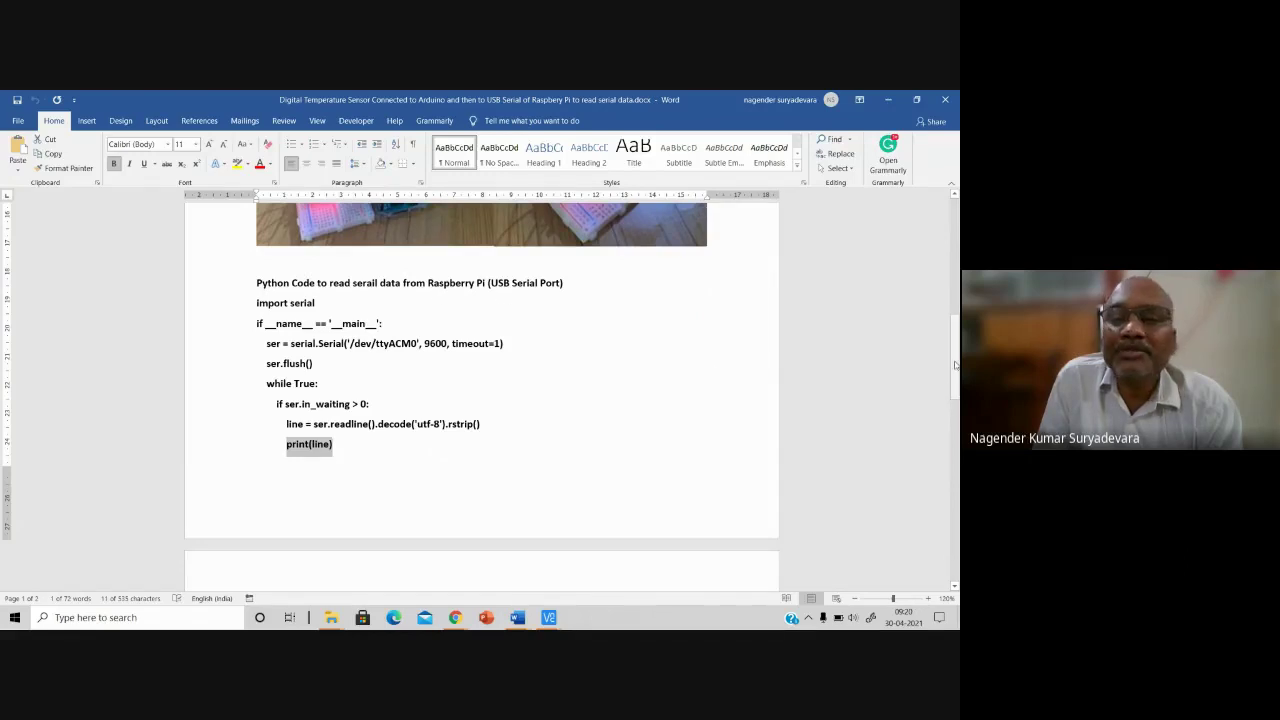
pyautogui.moveTo(955, 365); pyautogui.dragTo(951, 446)
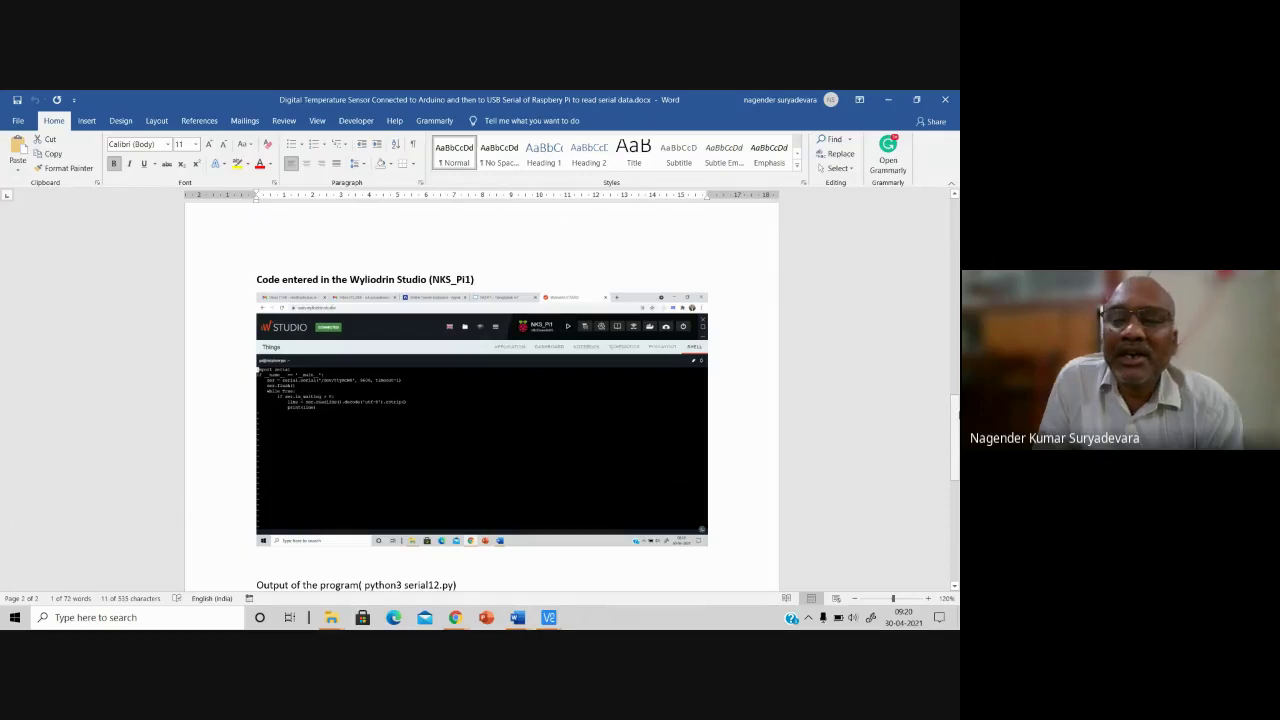
pyautogui.moveTo(957, 408); pyautogui.dragTo(955, 470)
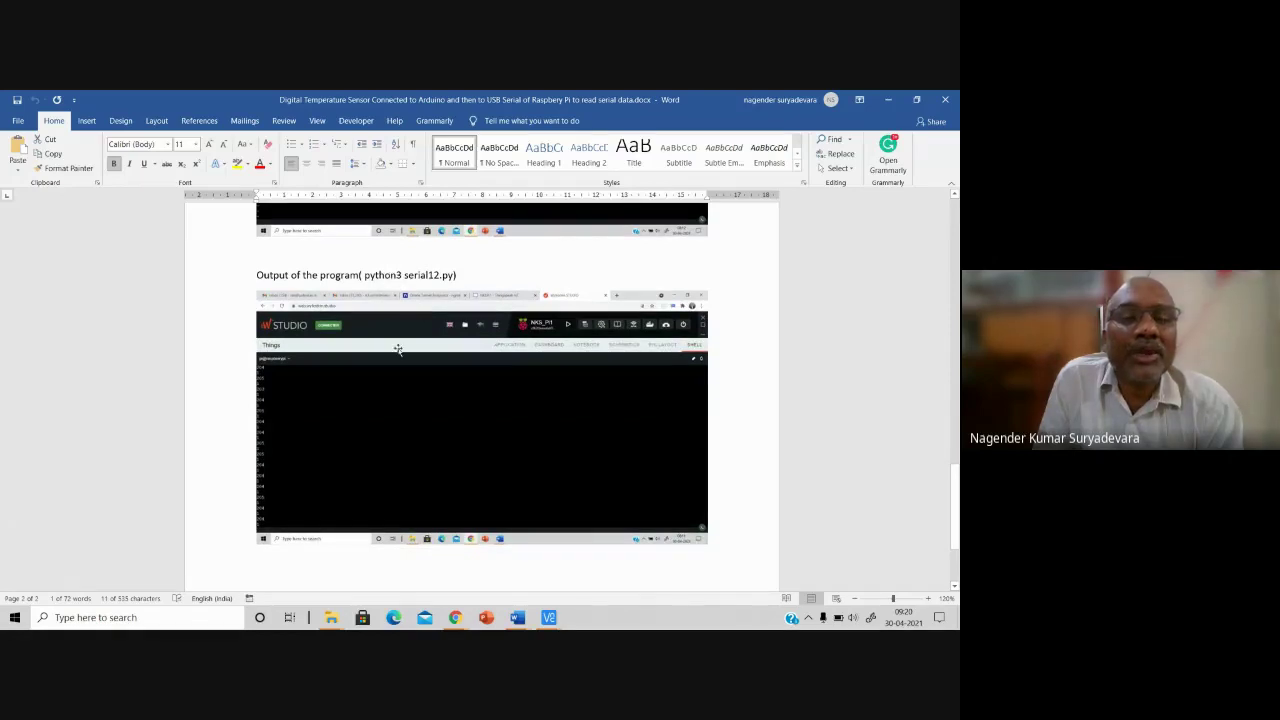
pyautogui.moveTo(957, 511); pyautogui.dragTo(957, 519)
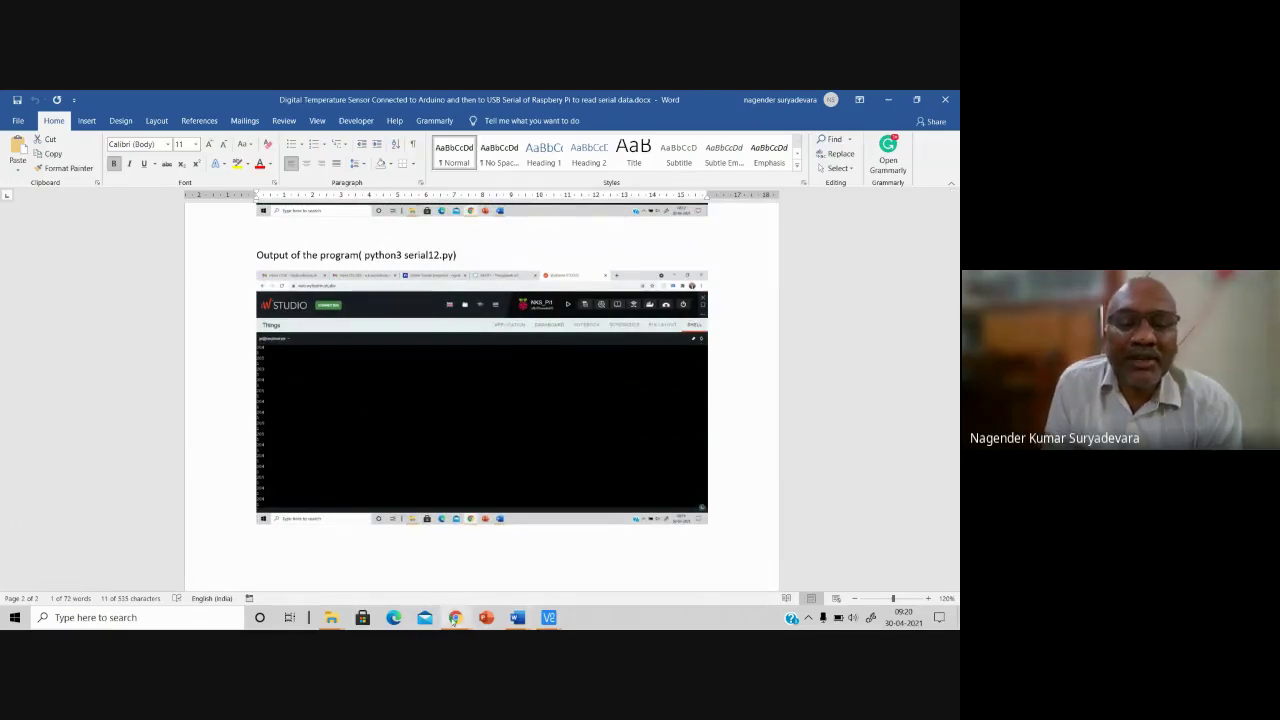
# - Switch to Wyliodrin STUDIO in Chrome and check the list of devices available for connection
pyautogui.moveTo(455, 617)
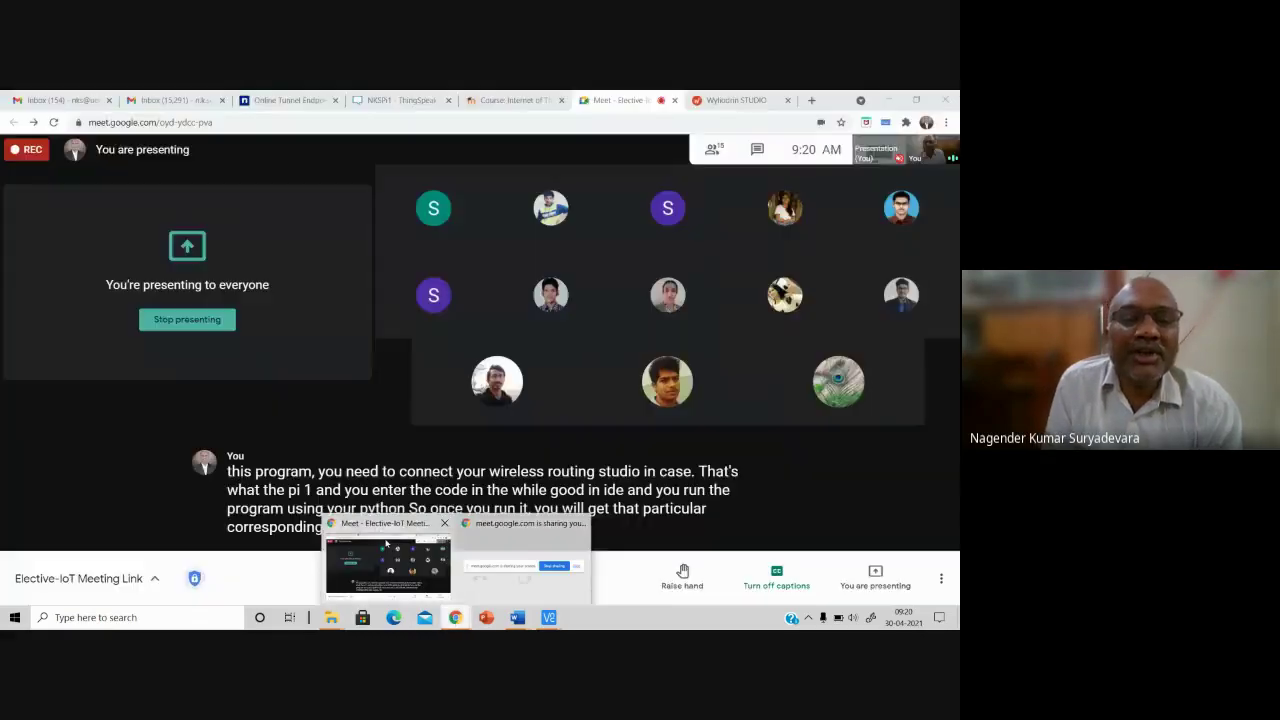
pyautogui.click(385, 530)
pyautogui.click(730, 100)
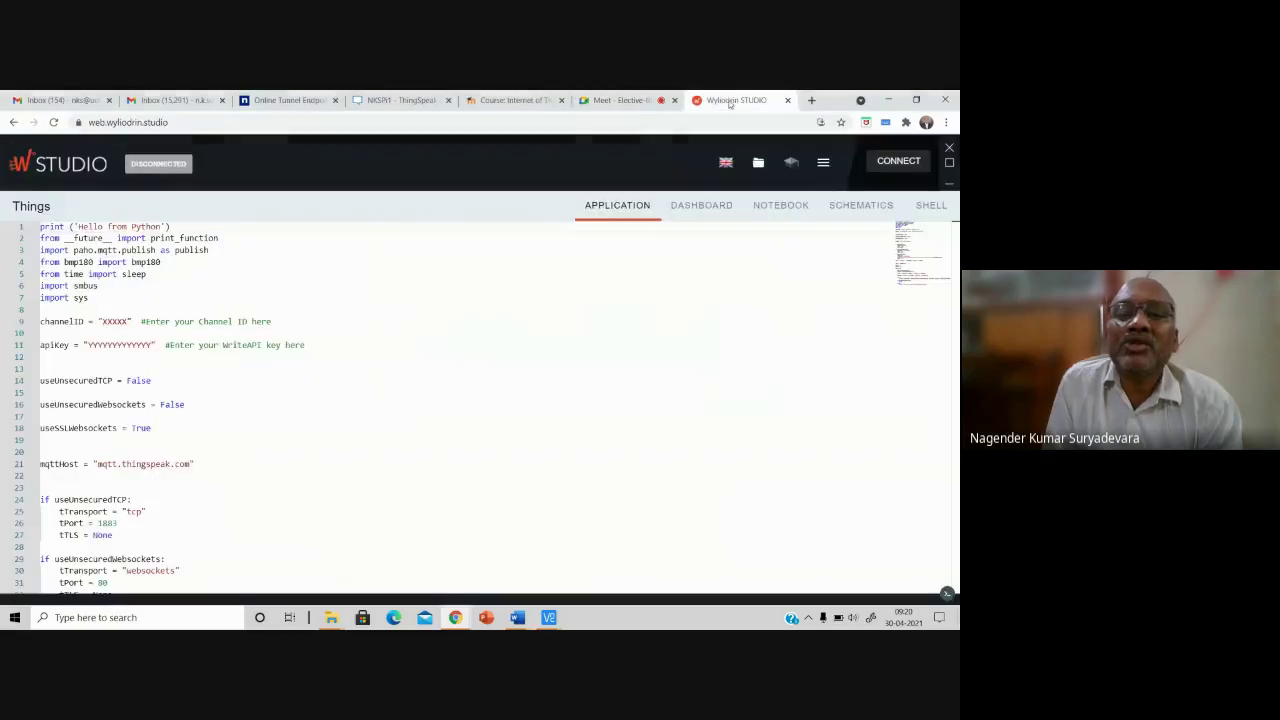
pyautogui.click(910, 162)
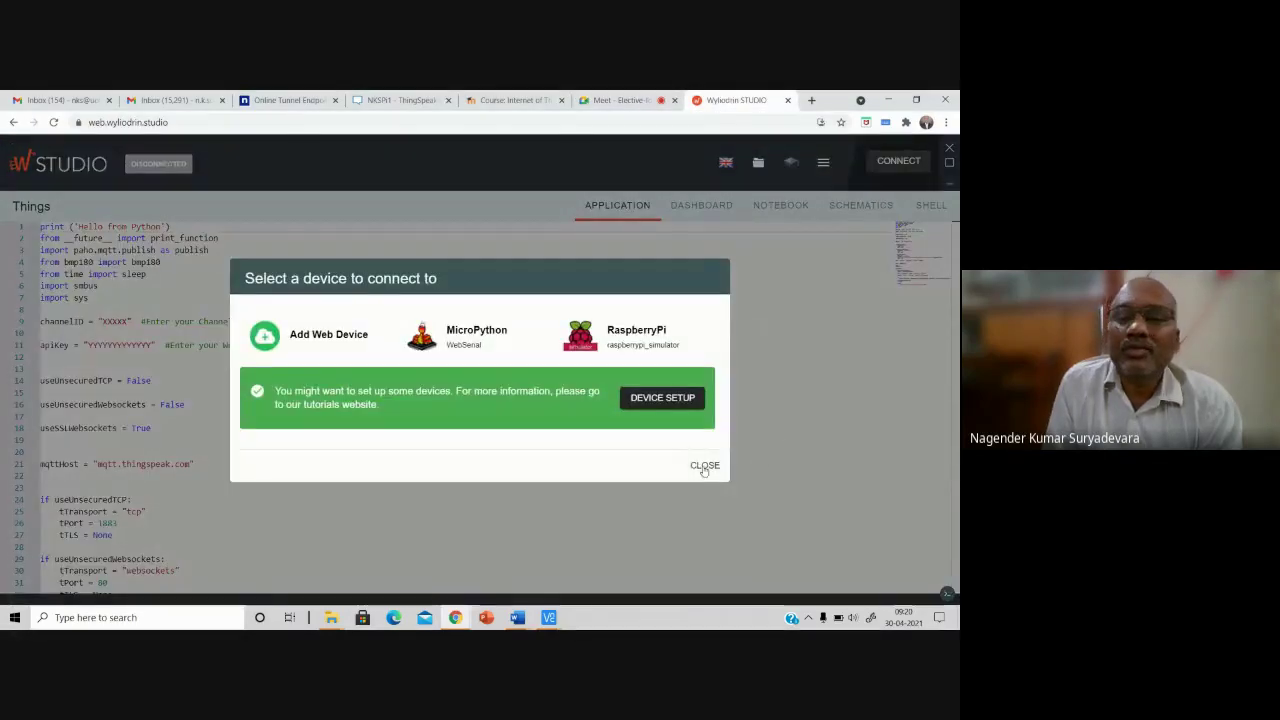
pyautogui.click(702, 464)
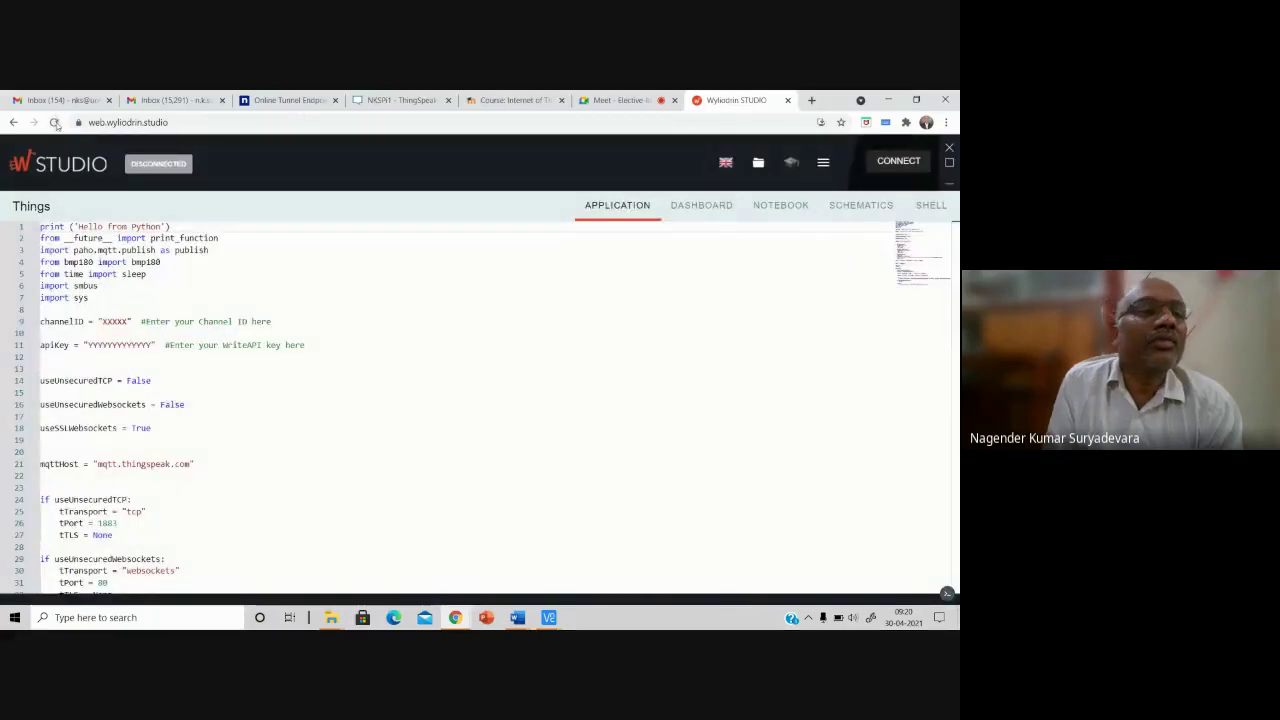
# - Reload Wyliodrin STUDIO, declining the move to the beta site, and recheck the available devices before closing its tab
pyautogui.click(54, 122)
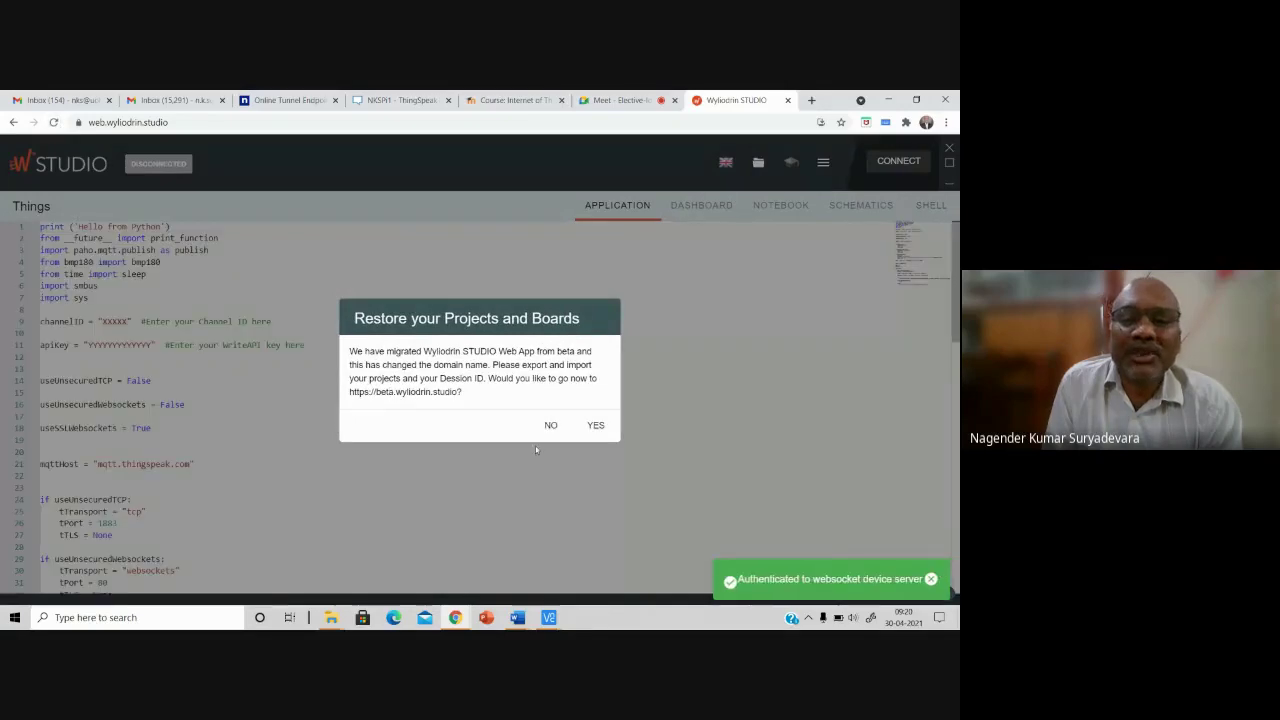
pyautogui.click(550, 425)
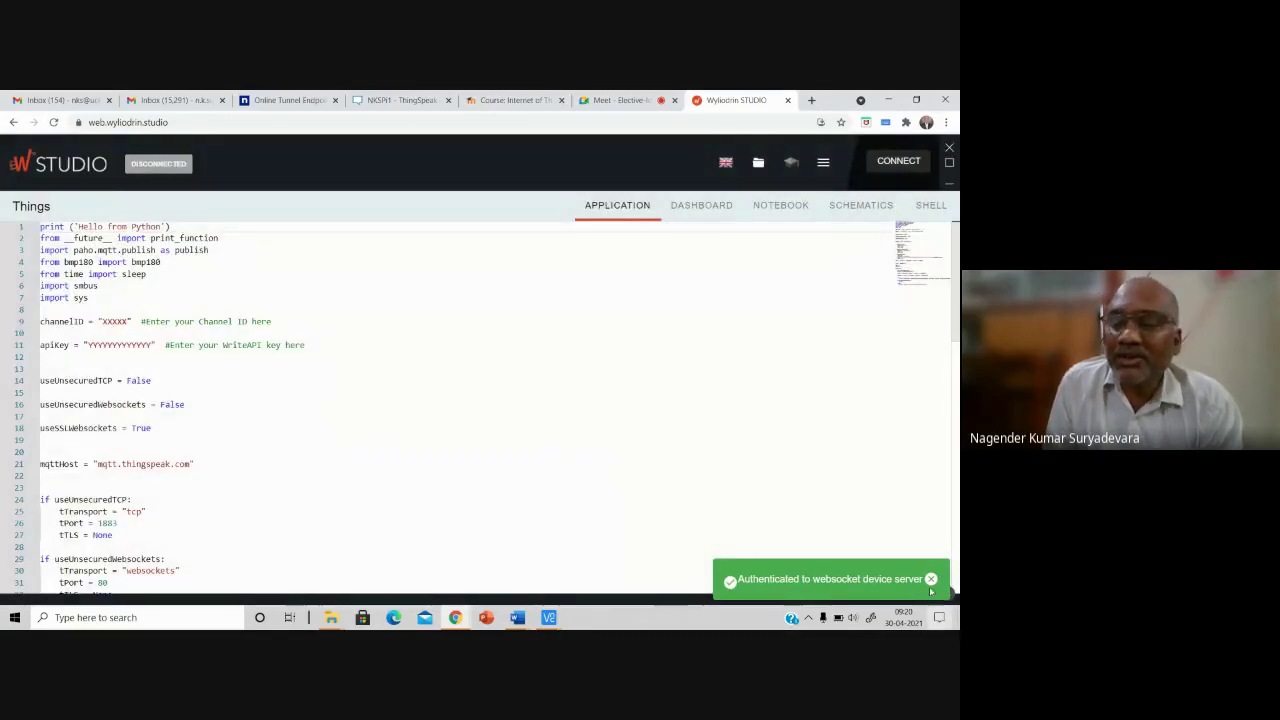
pyautogui.click(930, 579)
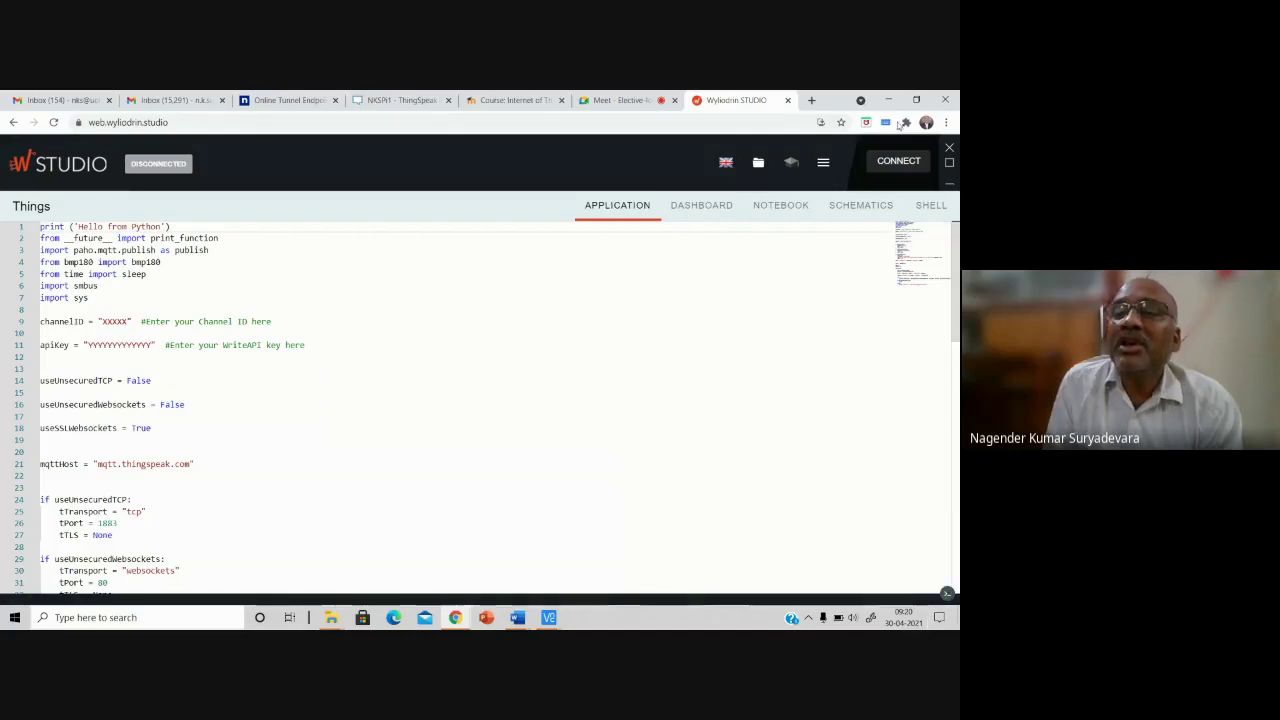
pyautogui.click(894, 164)
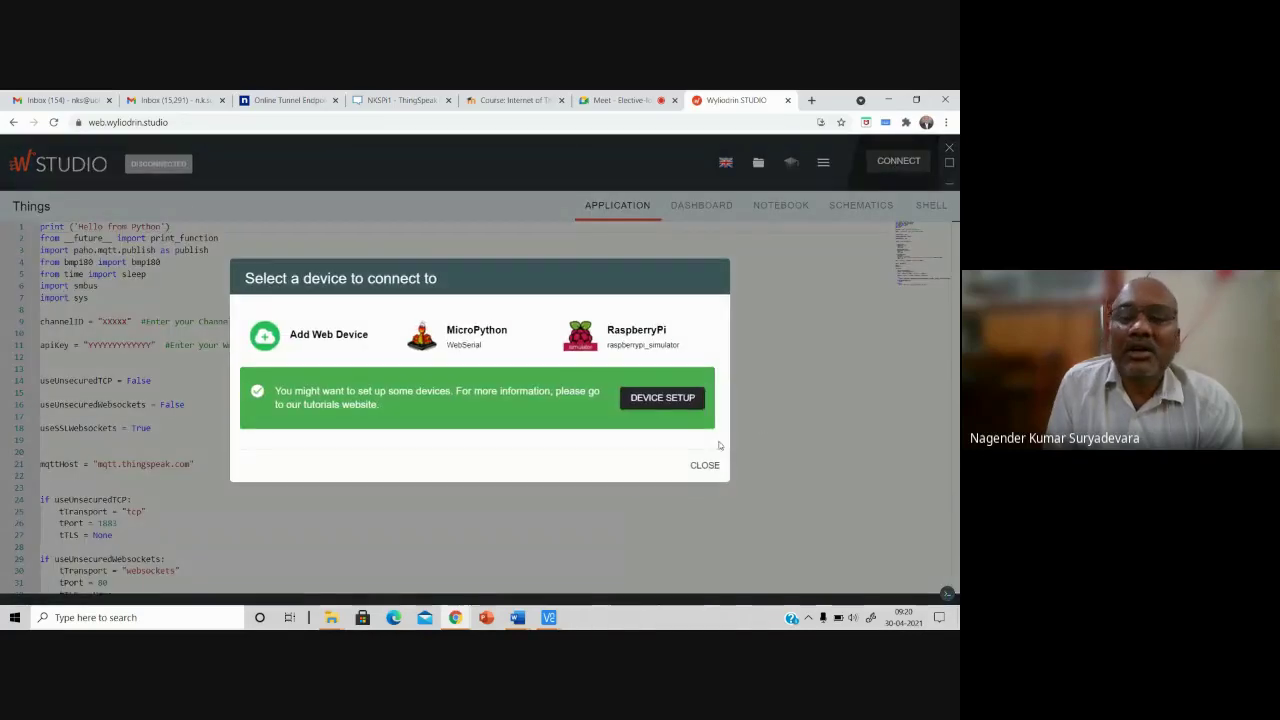
pyautogui.click(695, 467)
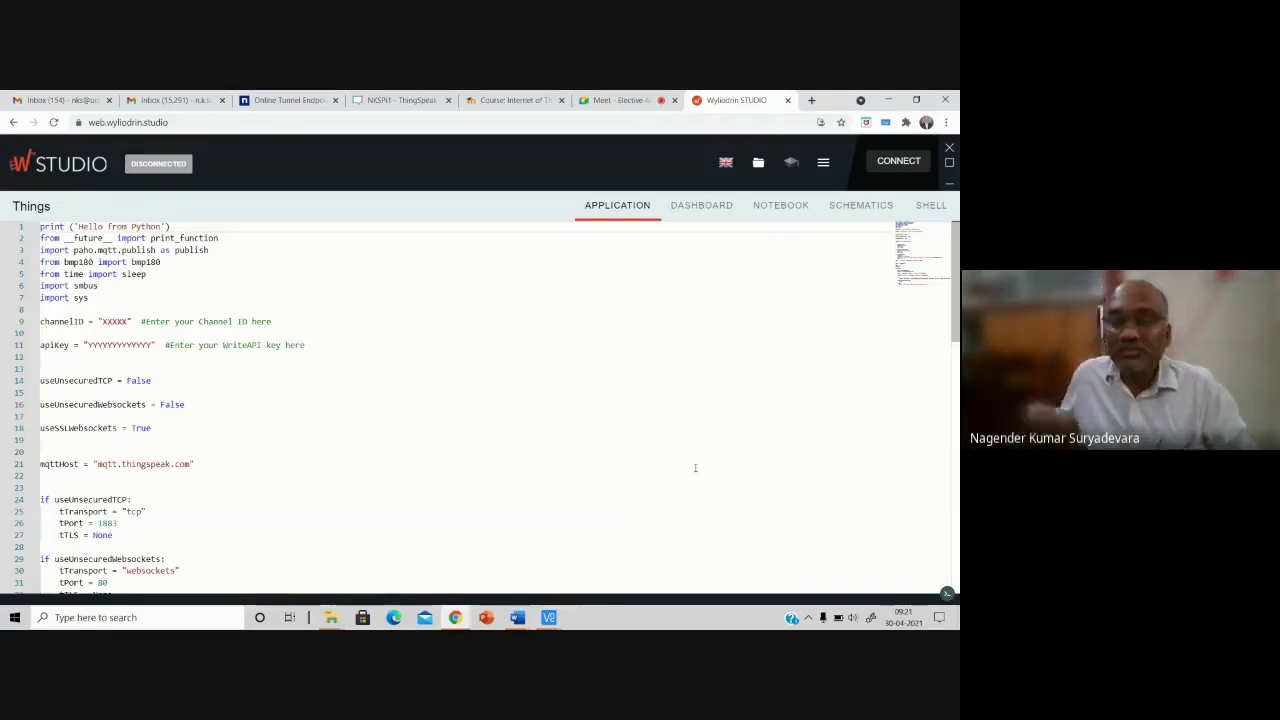
pyautogui.click(787, 100)
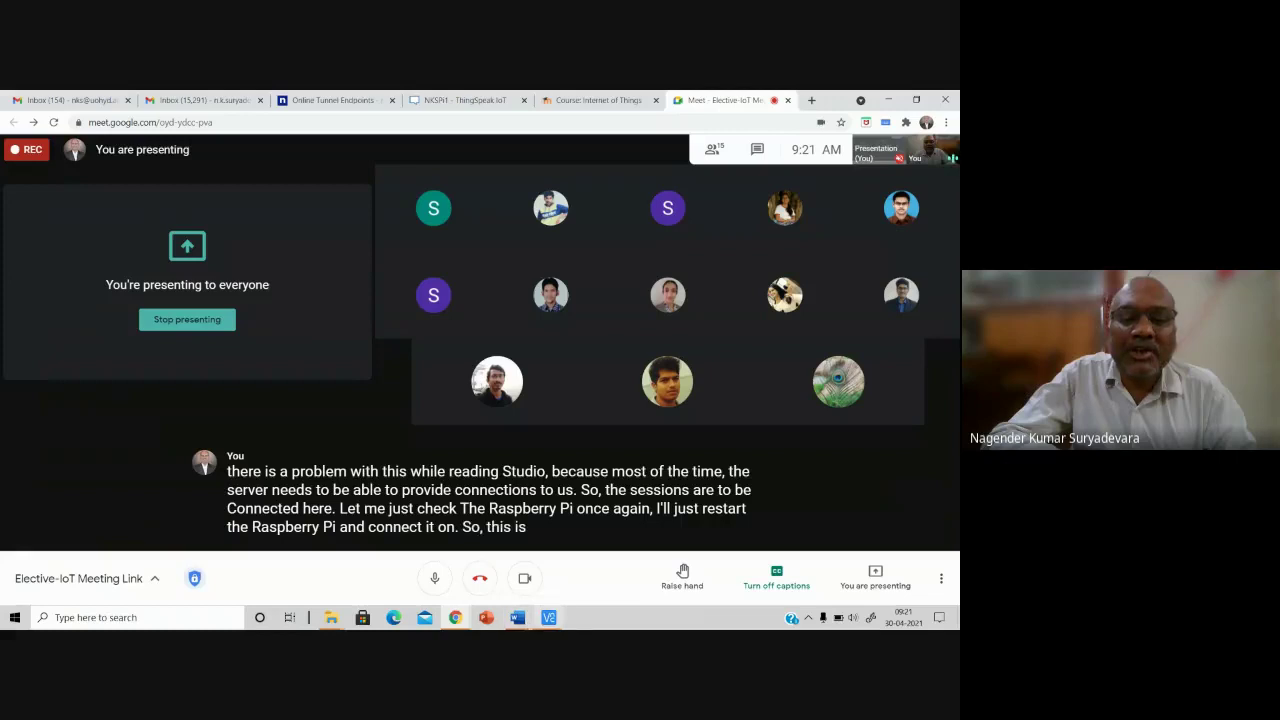
# - Download the Week 8 document on pushing Arduino temperature data to Thingspeak Cloud from the Moodle course and open it for editing
pyautogui.moveTo(517, 618)
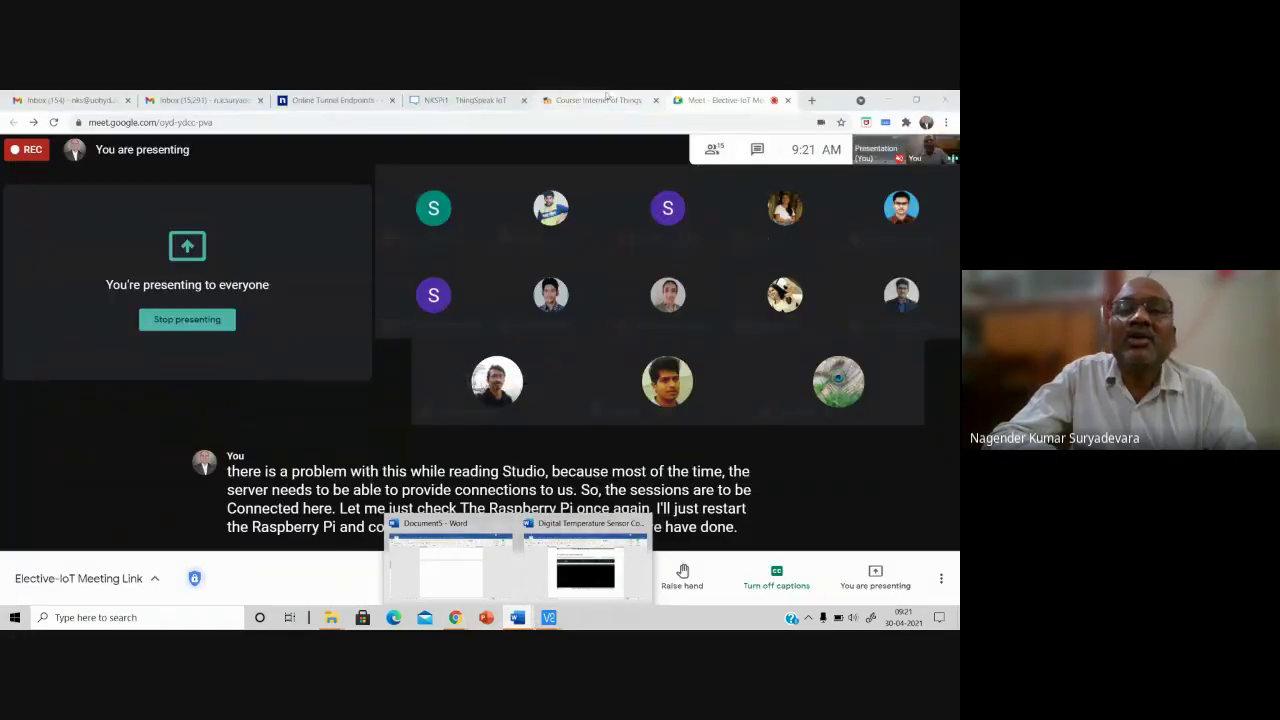
pyautogui.click(600, 100)
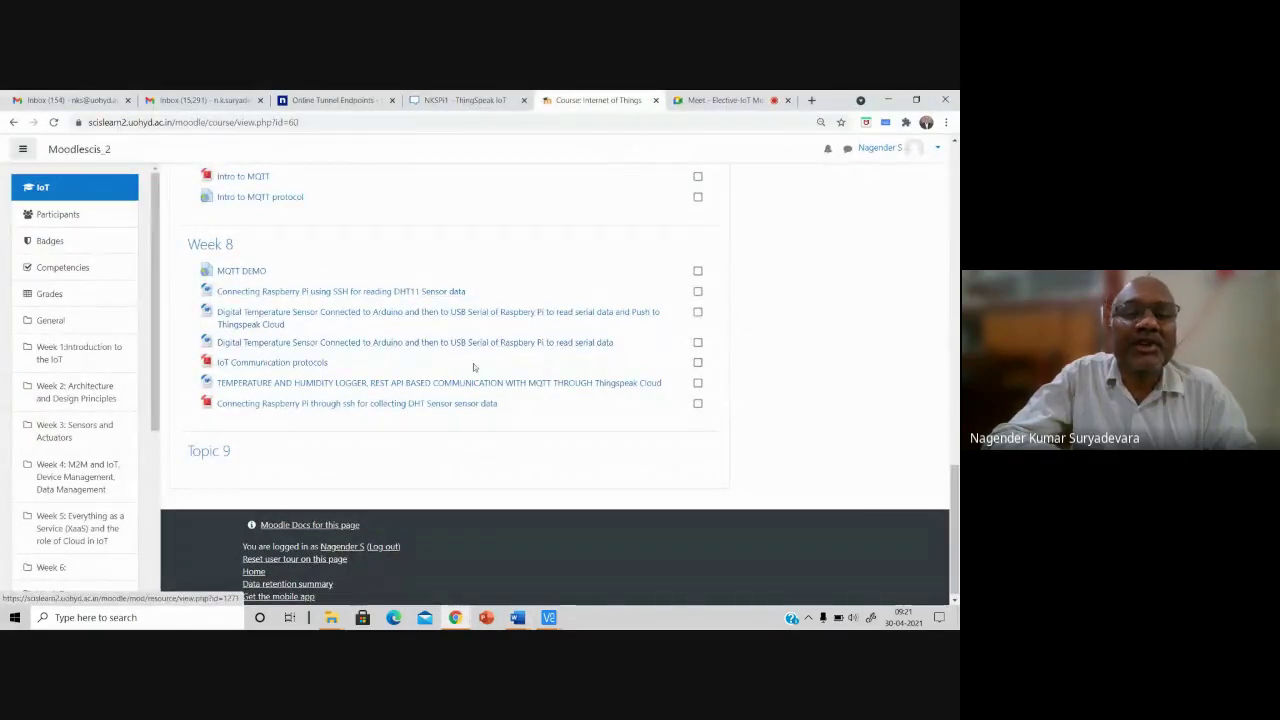
pyautogui.click(438, 317)
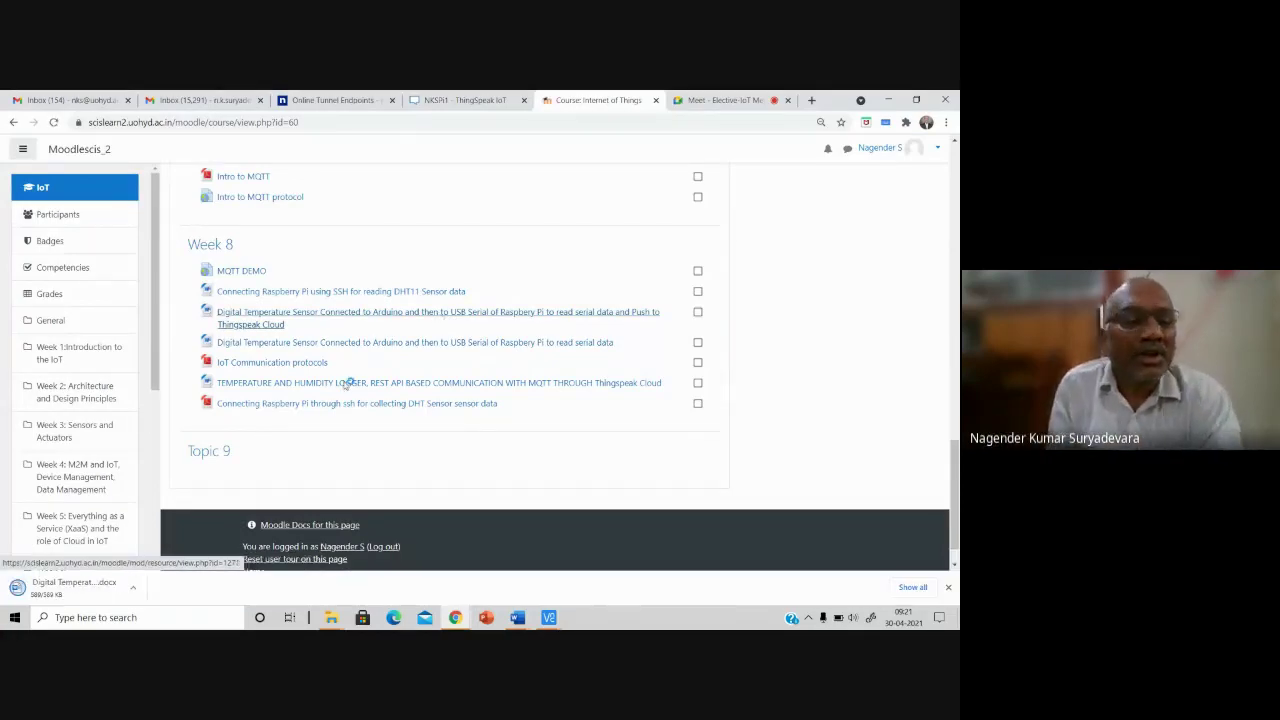
pyautogui.click(78, 587)
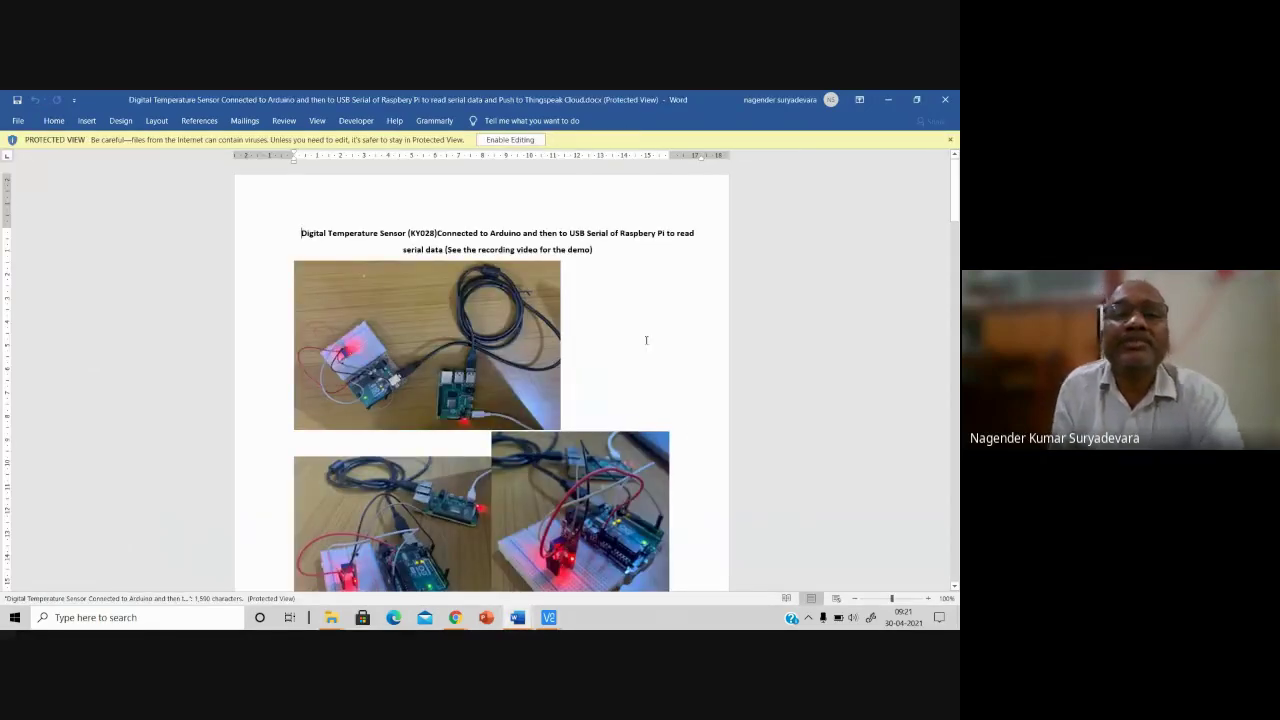
pyautogui.click(521, 140)
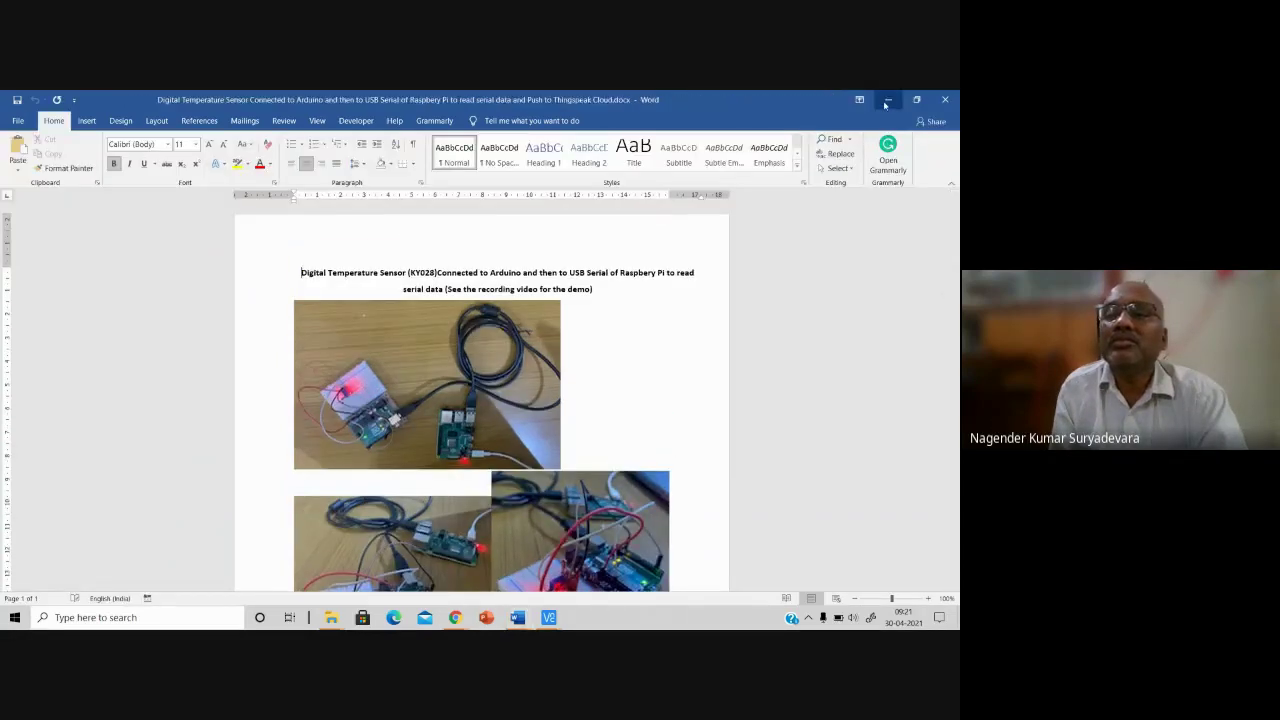
# - Minimize both Word documents and check the NKSPi1 ThingSpeak channel in Chrome
pyautogui.click(887, 100)
pyautogui.scroll(-15, 480, 400)
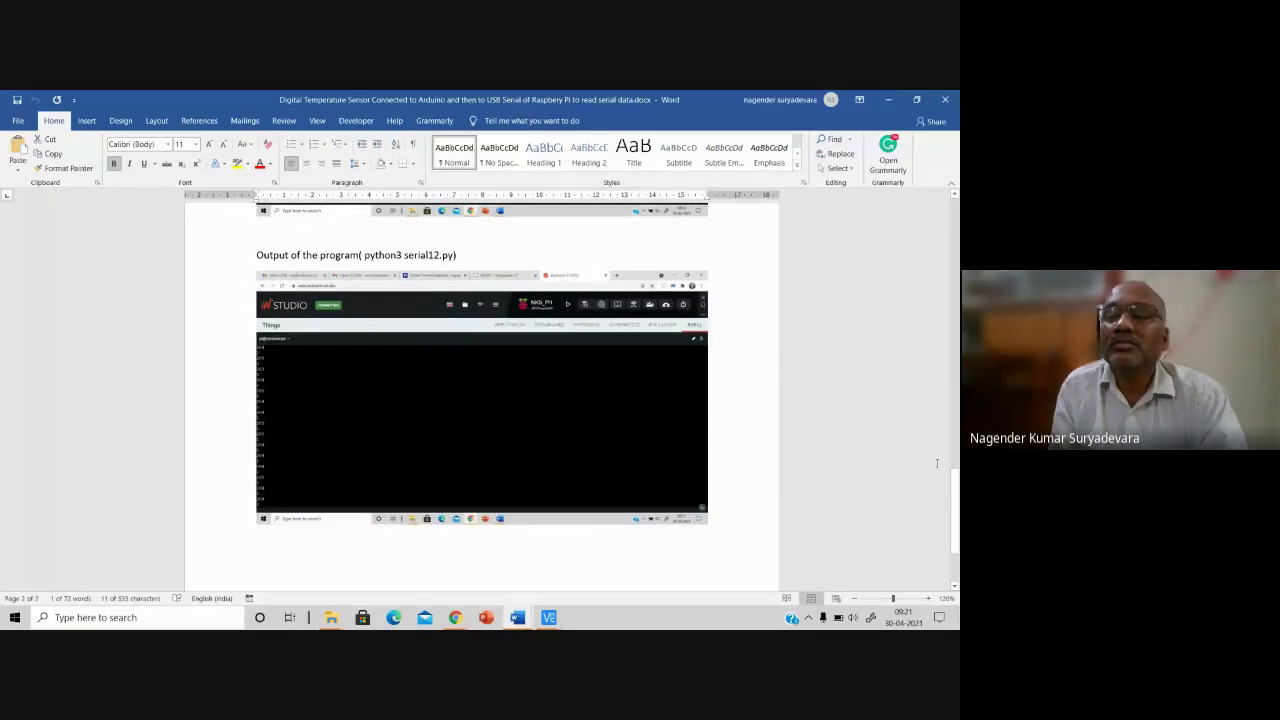
pyautogui.moveTo(955, 495); pyautogui.dragTo(957, 121)
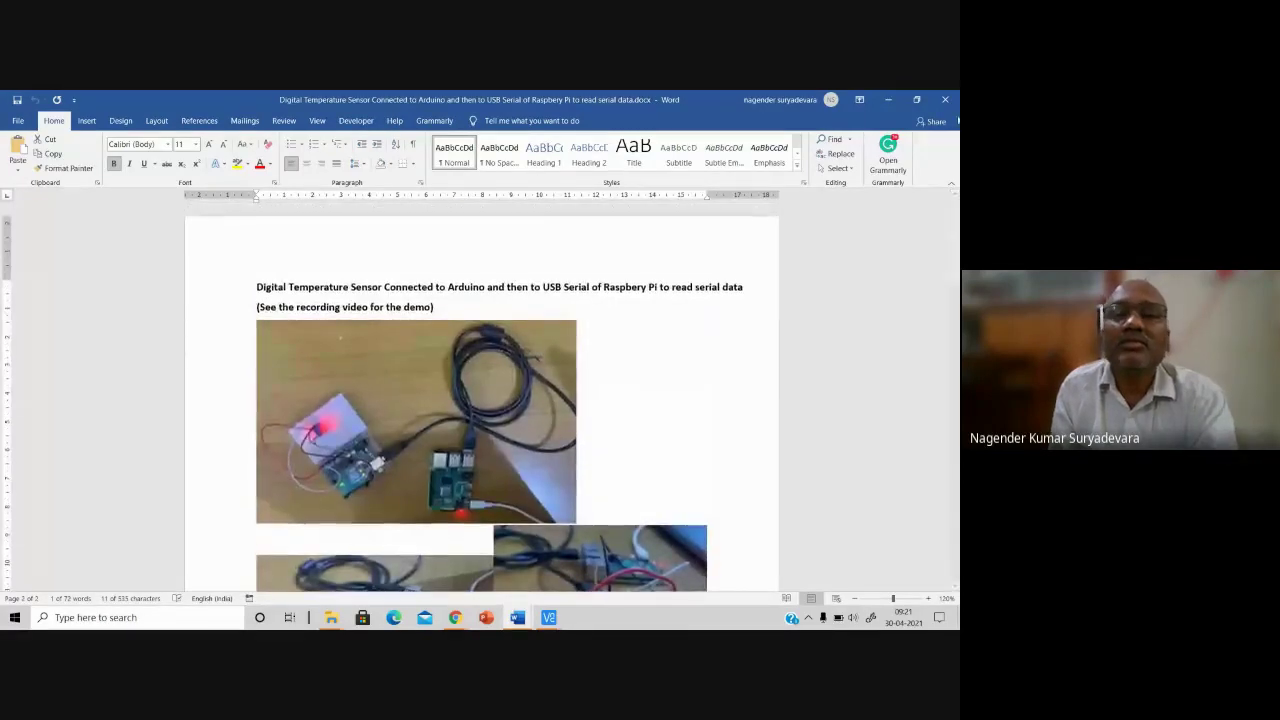
pyautogui.click(887, 100)
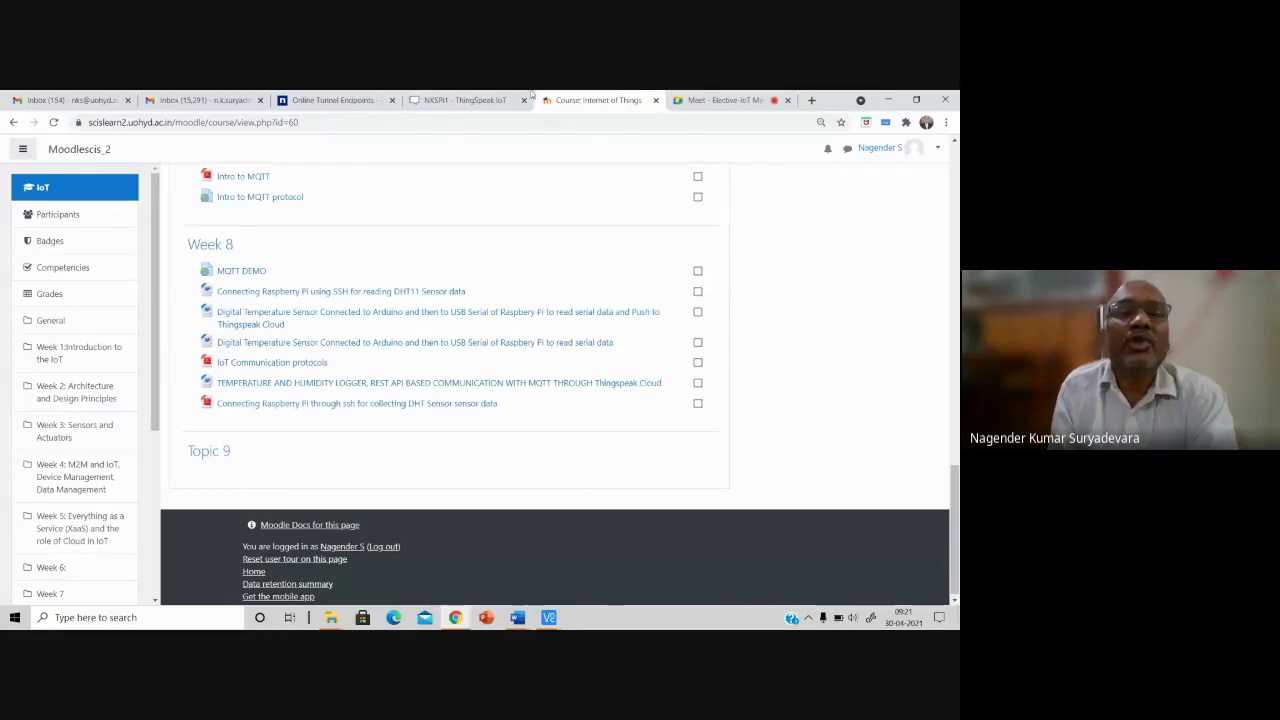
pyautogui.click(490, 98)
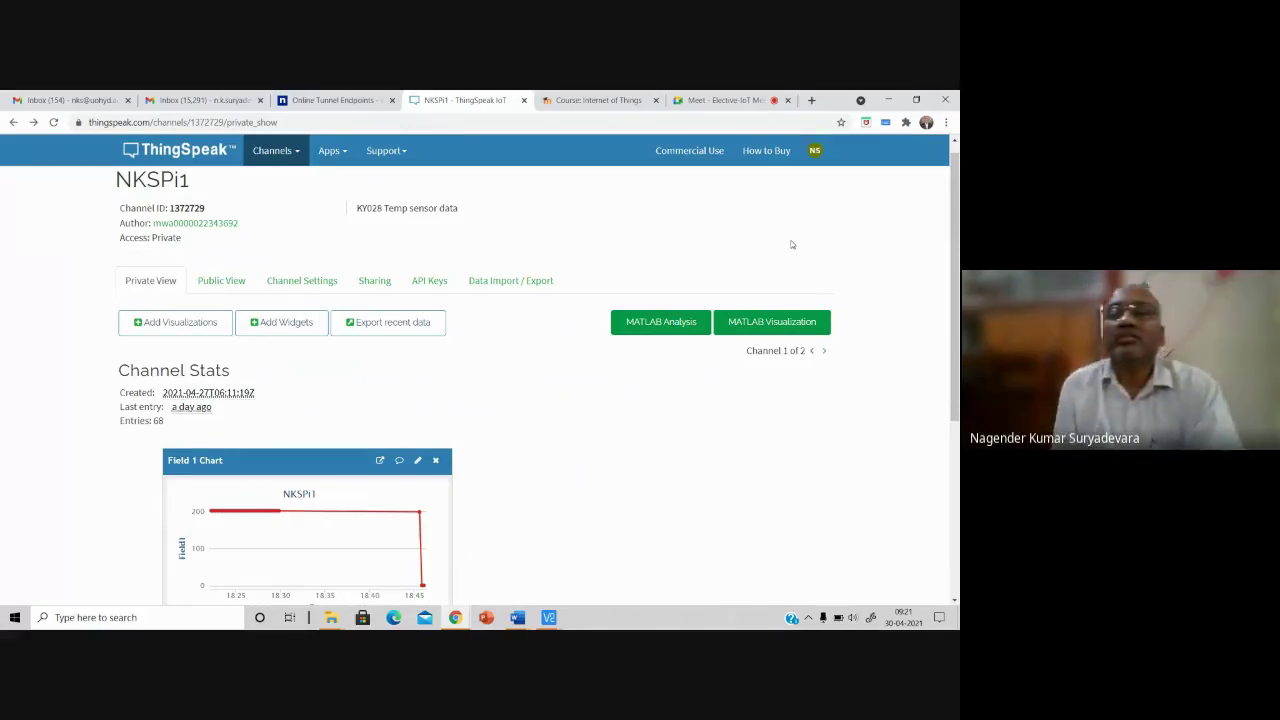
# - Open web.wyliodrin.studio in a new browser tab and decline the move to the beta site for restoring projects
pyautogui.click(811, 101)
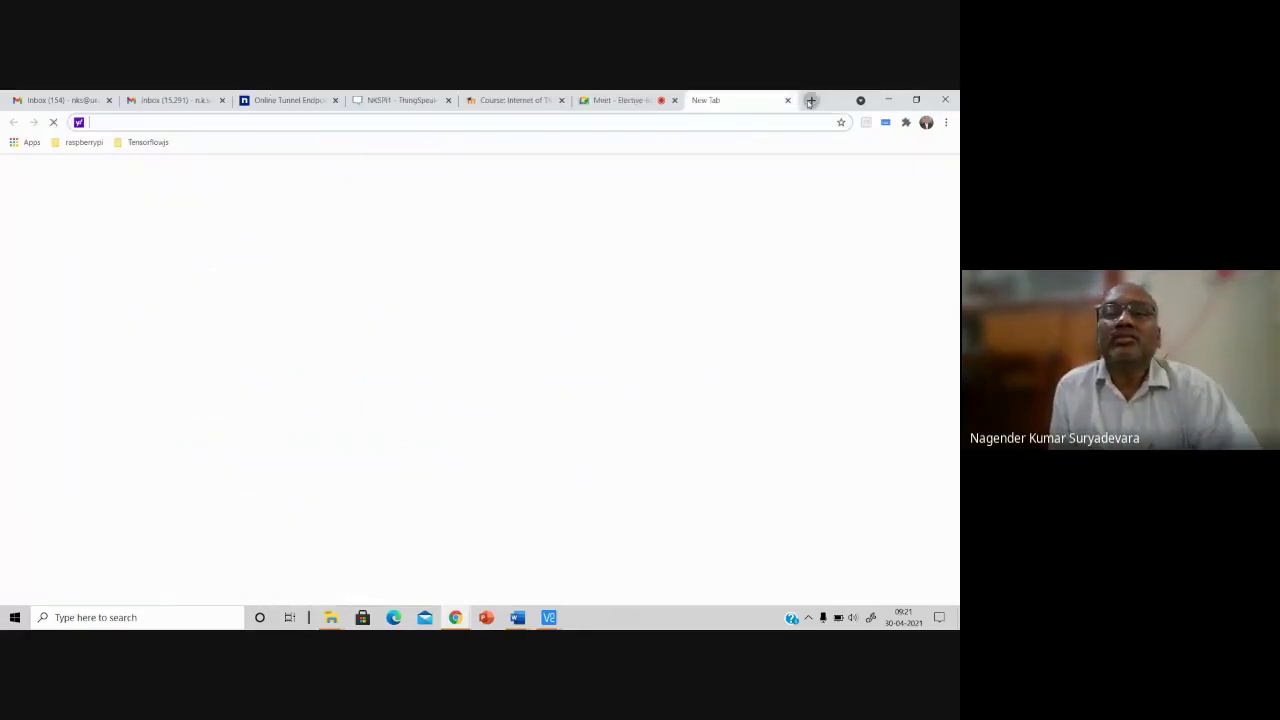
pyautogui.write('web.wyliodrin.studio')
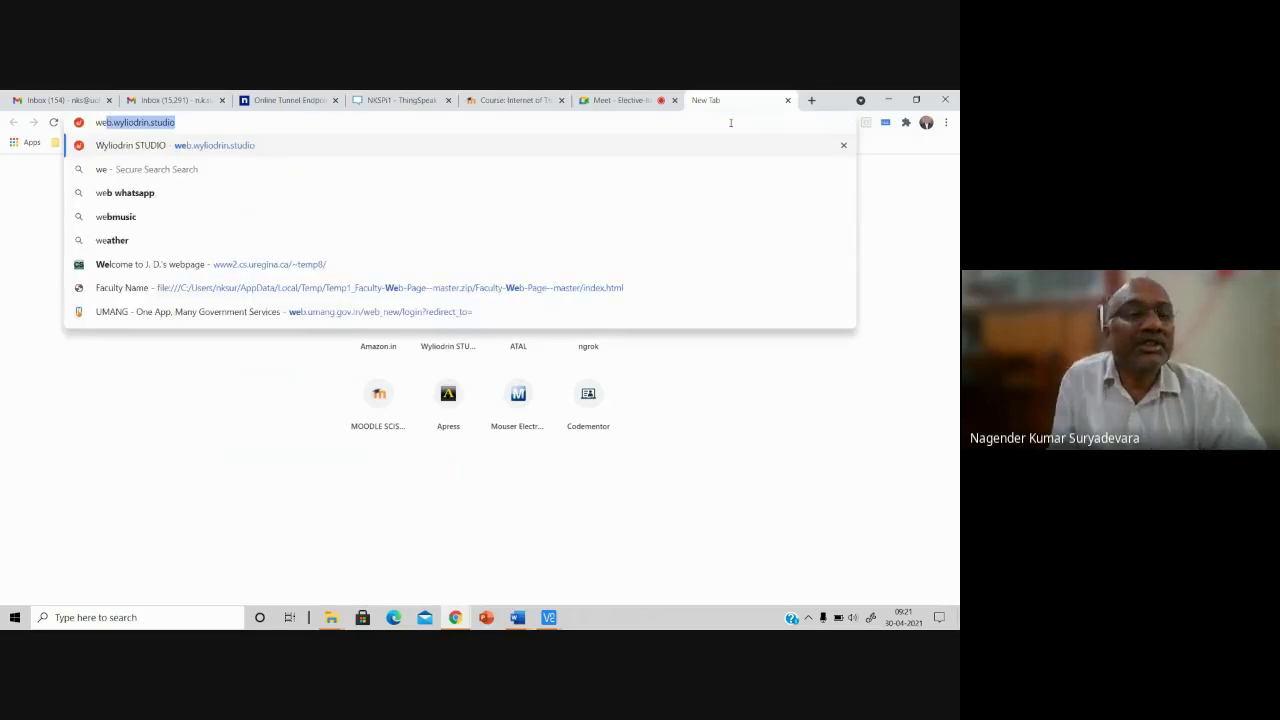
pyautogui.press('Return')
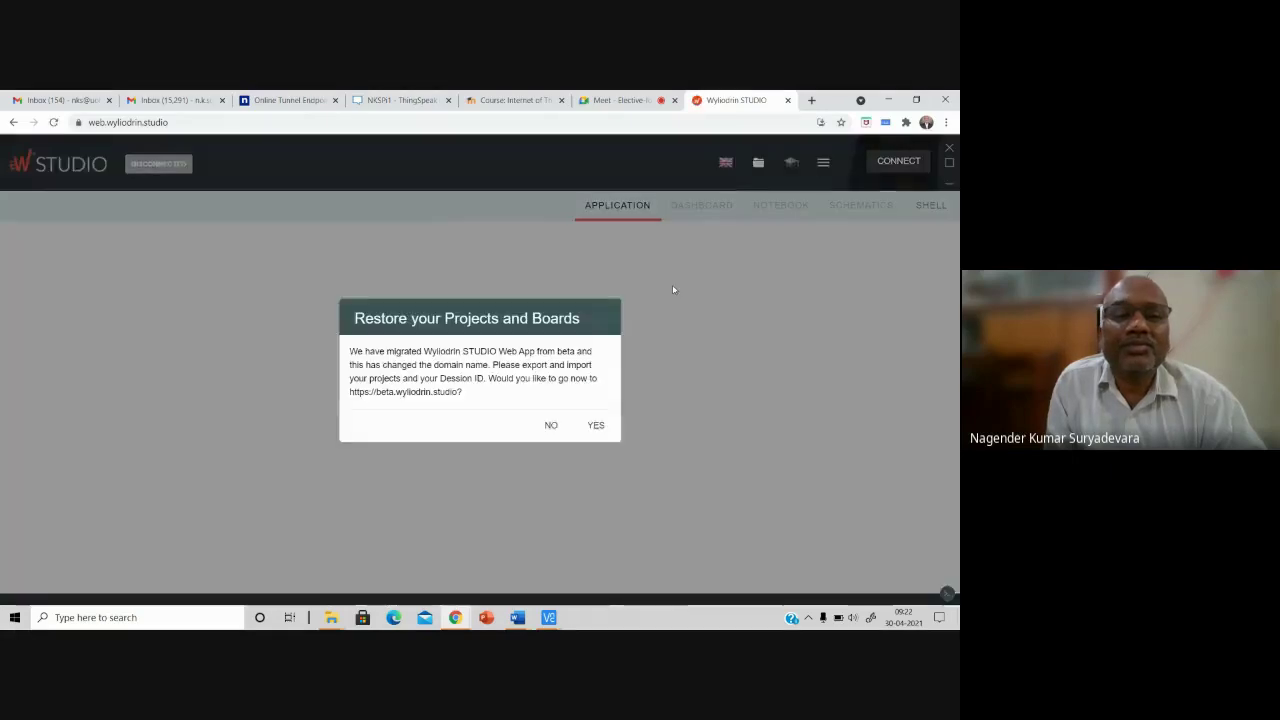
pyautogui.click(550, 426)
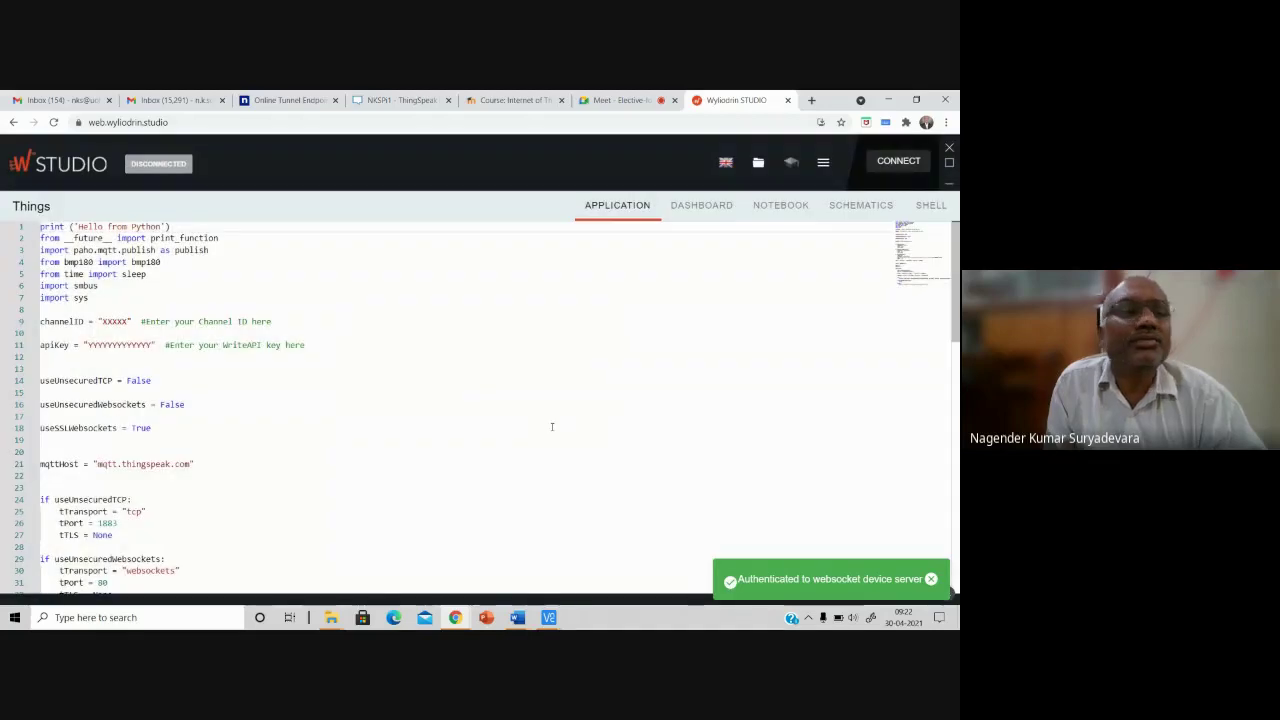
# - Connect Wyliodrin STUDIO to the NKS_Pi1 Raspberry Pi and open its shell
pyautogui.click(931, 579)
pyautogui.click(903, 162)
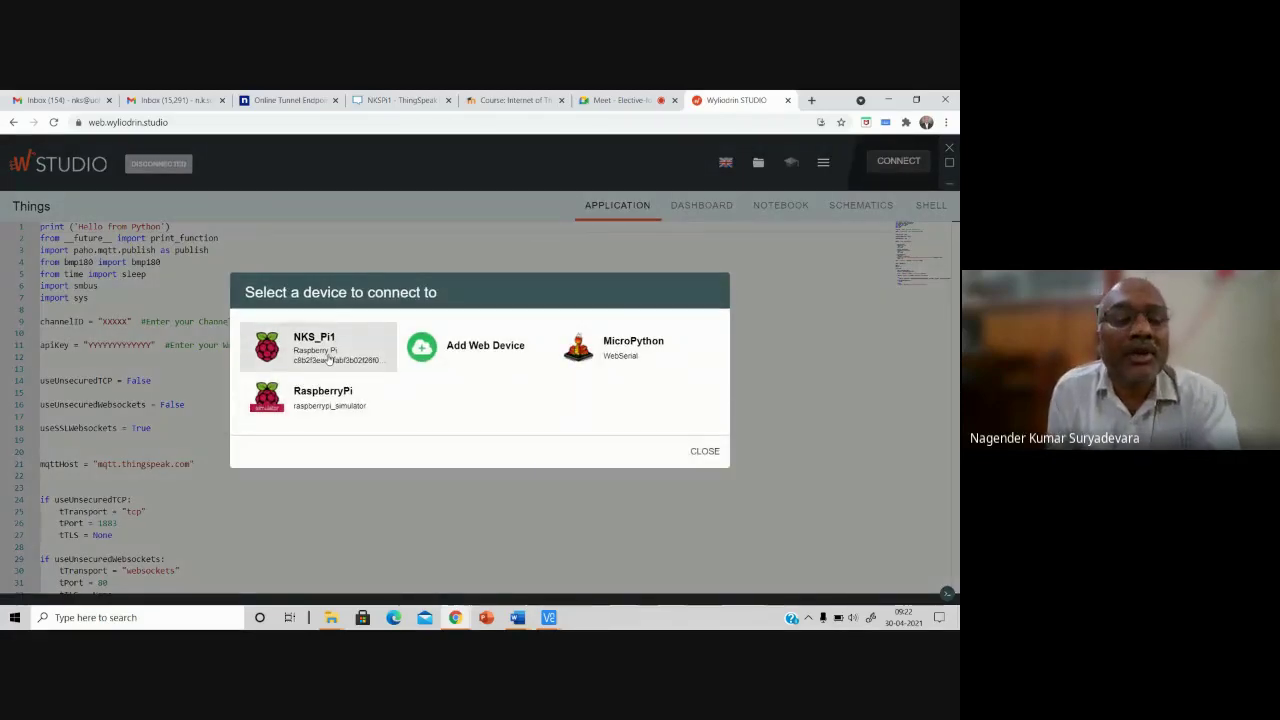
pyautogui.click(328, 350)
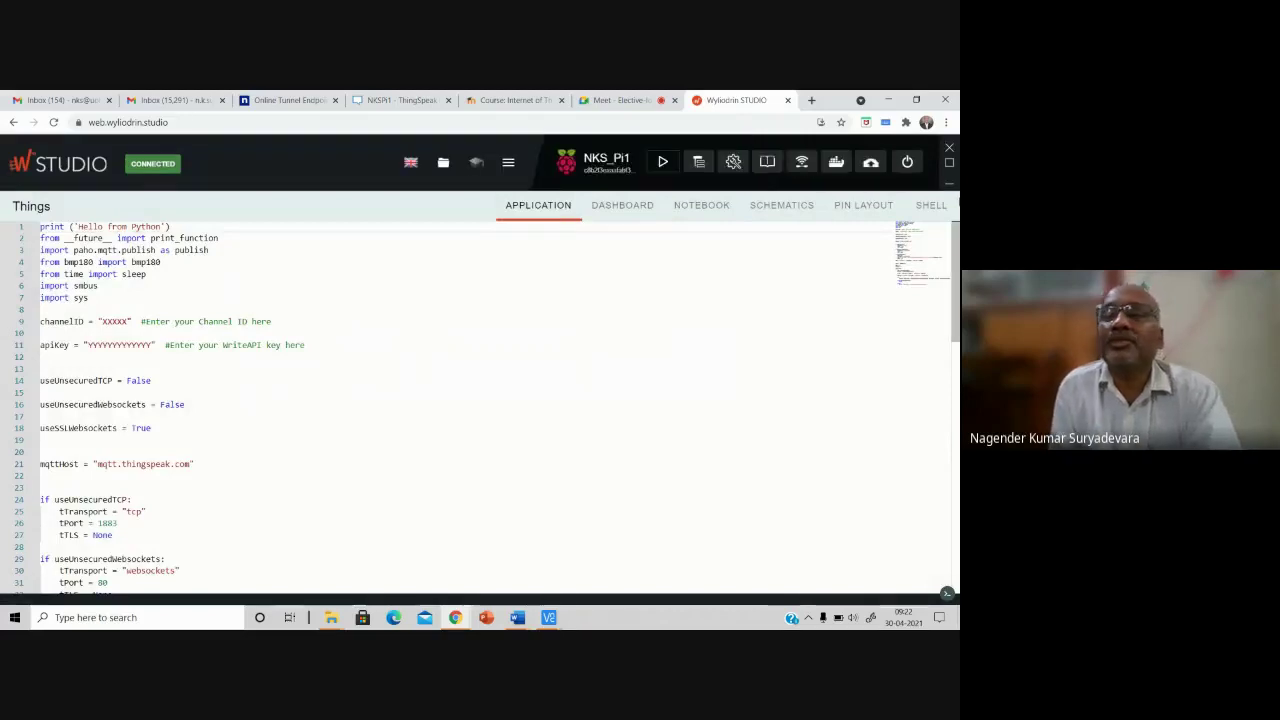
pyautogui.click(936, 204)
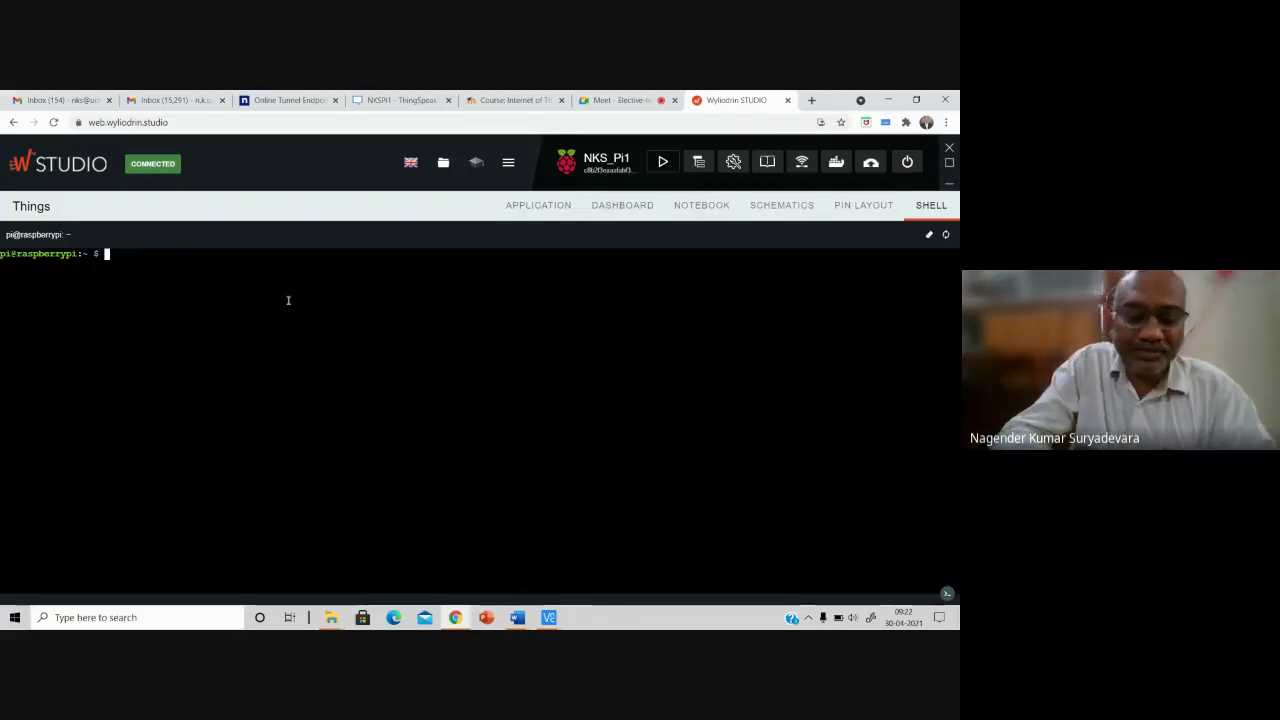
# - Run the serial12.py script with python3 in the Raspberry Pi shell
pyautogui.write('python')
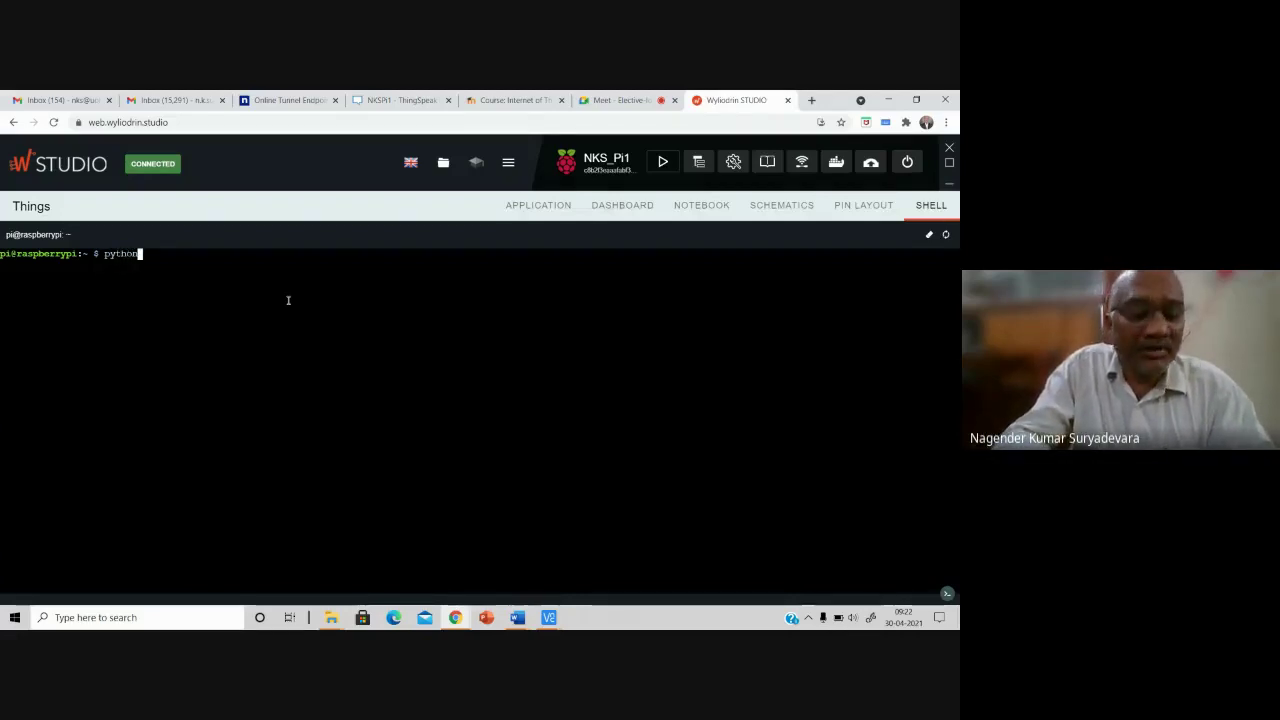
pyautogui.write('3')
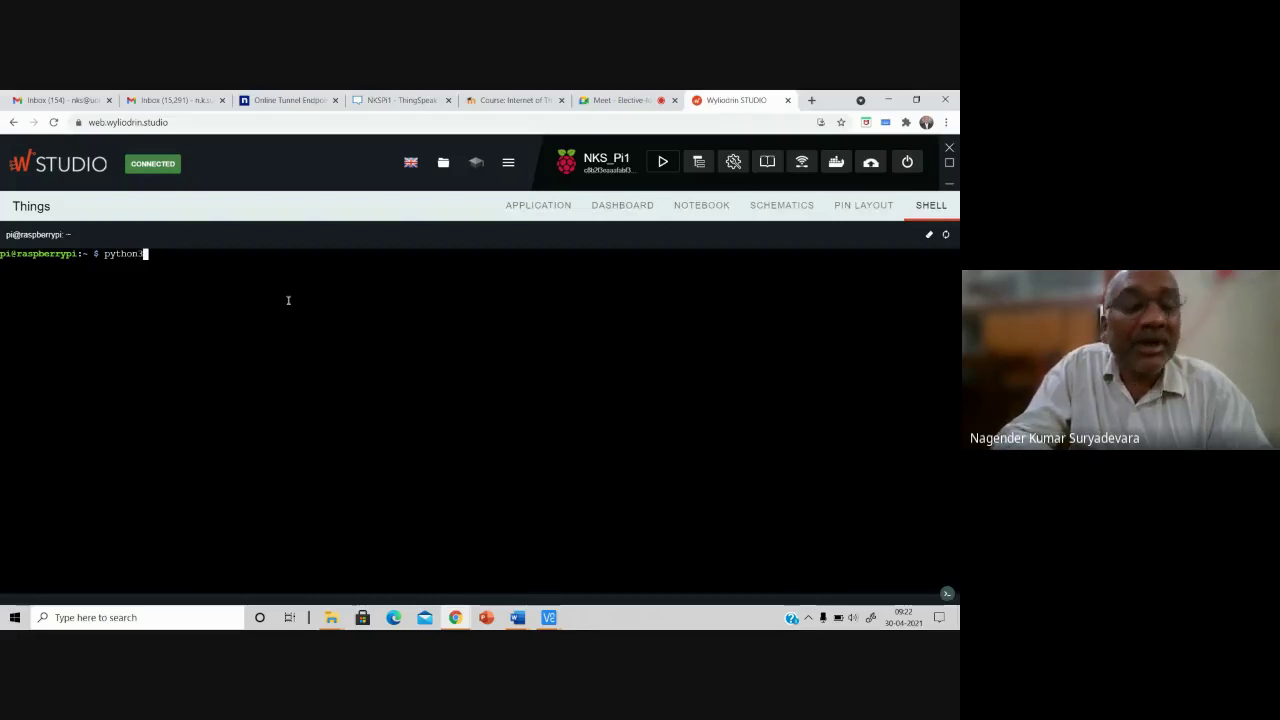
pyautogui.write(' ser')
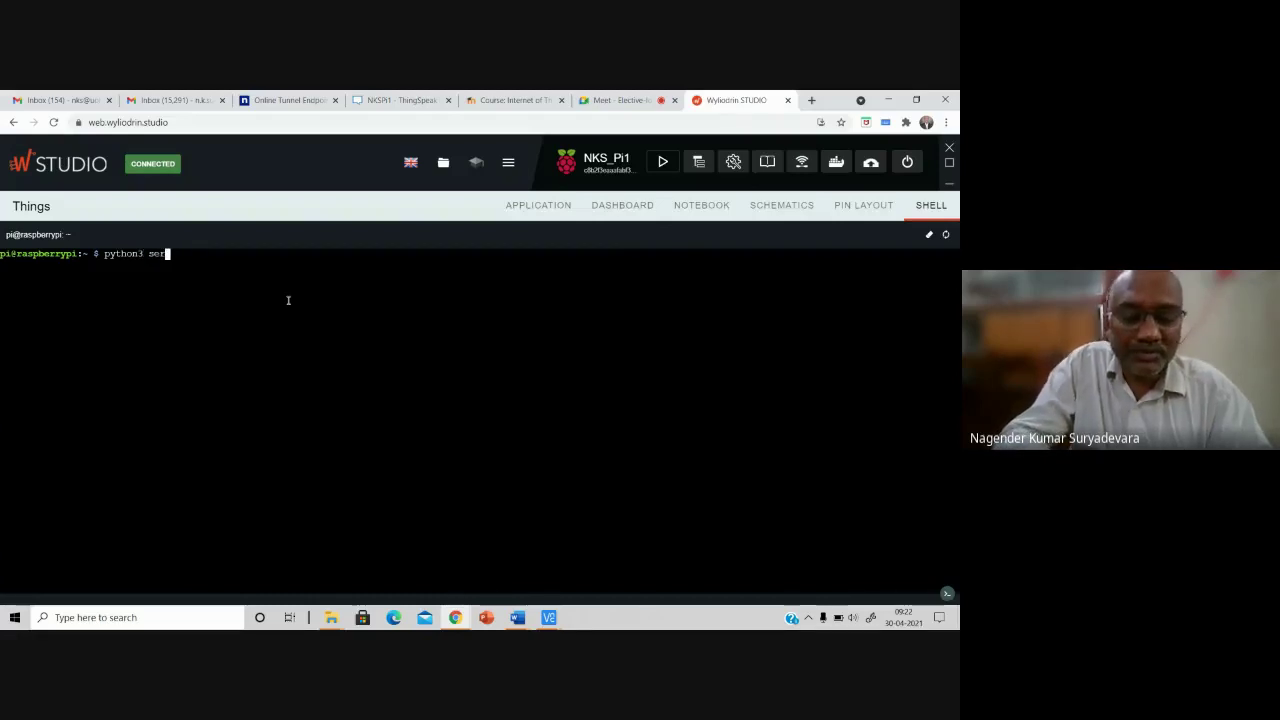
pyautogui.write('i')
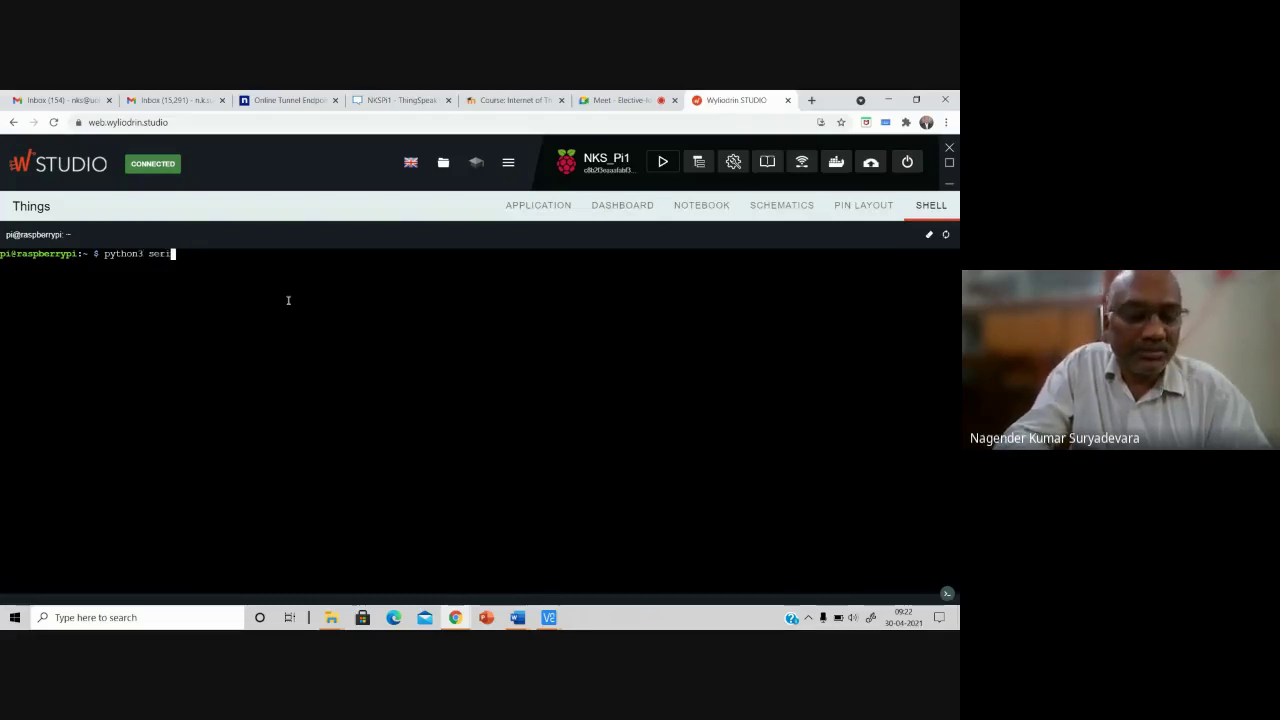
pyautogui.write('al12.py')
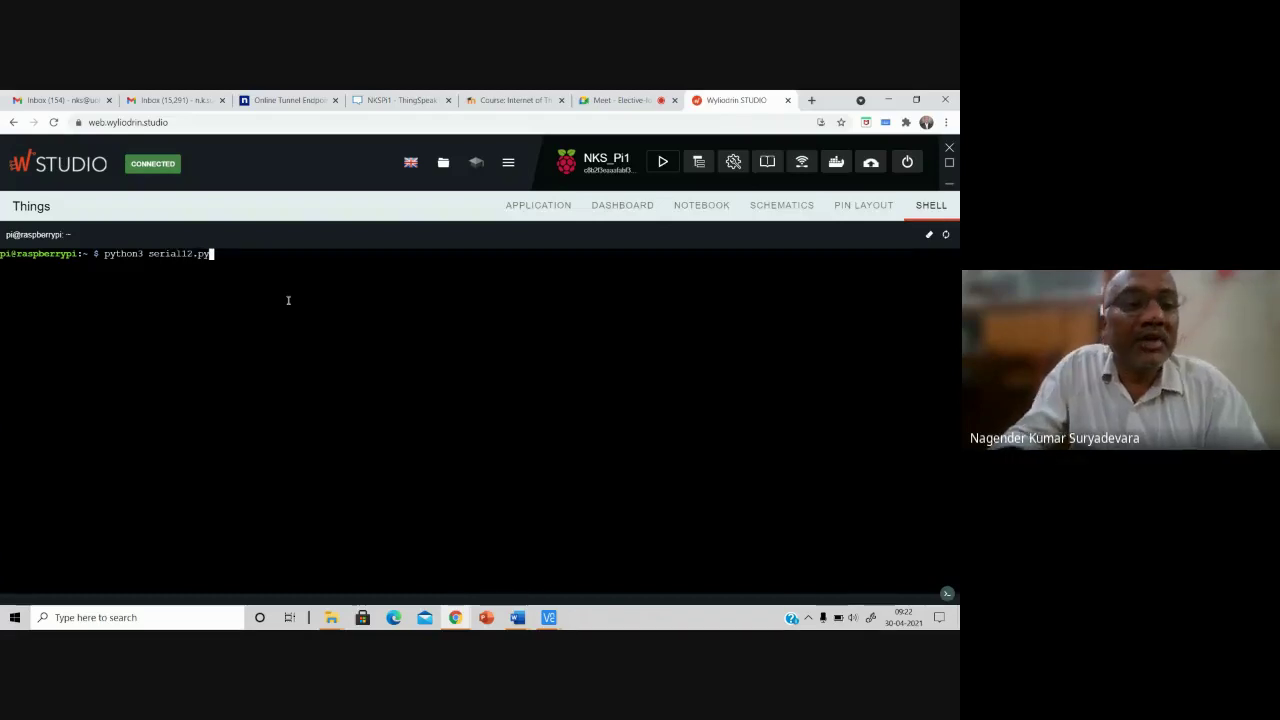
pyautogui.press('Return')
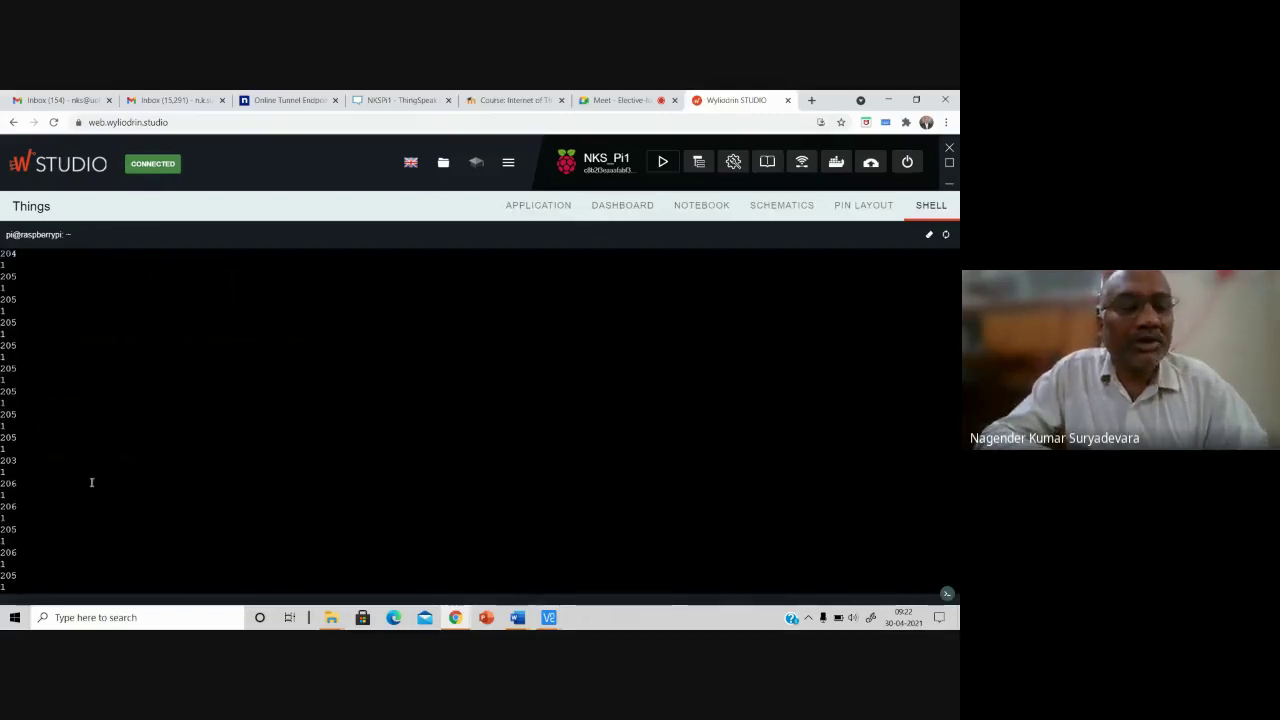
# - Check the sample shell output in the Digital Temperature Sensor Word document, close it, and interrupt the running serial12.py script
pyautogui.moveTo(520, 617)
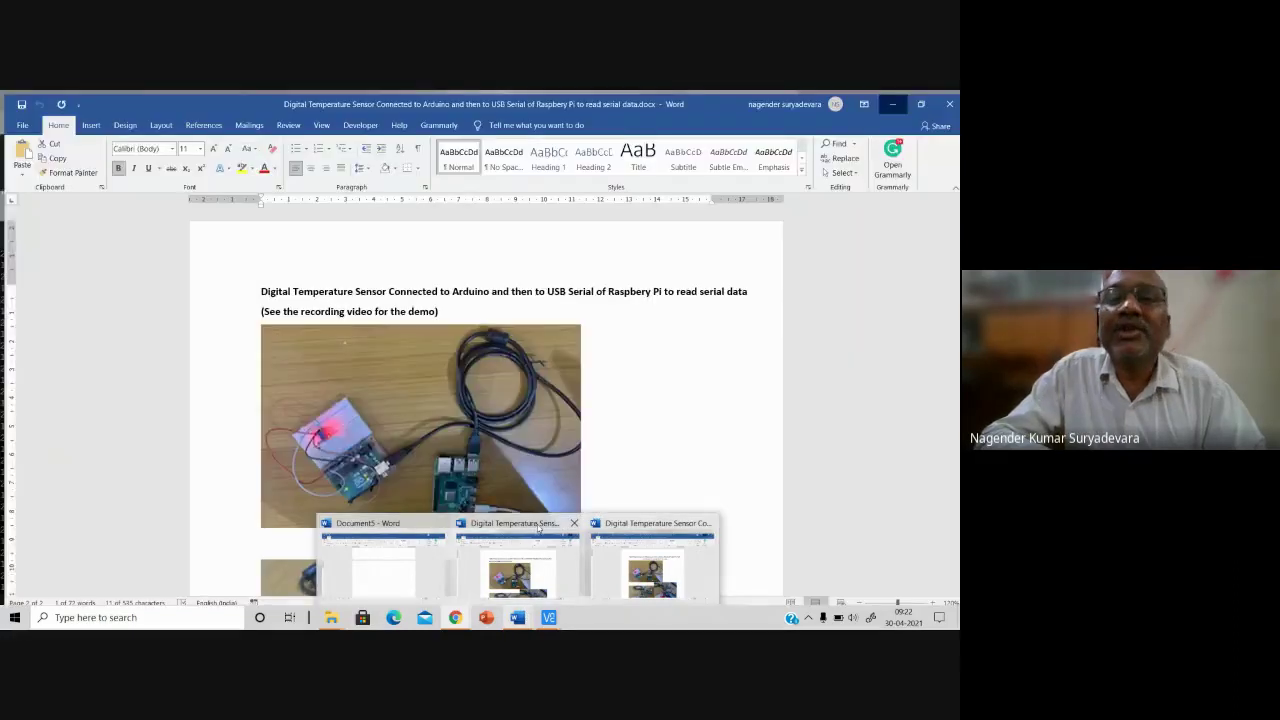
pyautogui.click(538, 527)
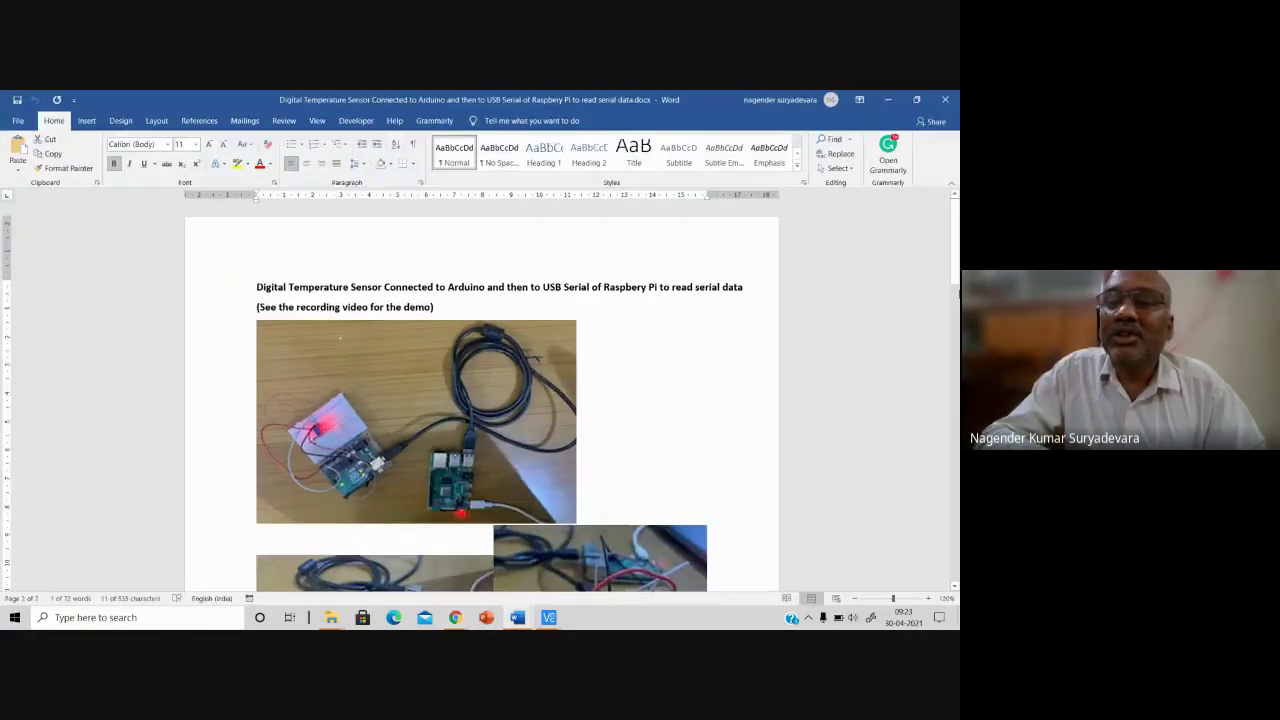
pyautogui.moveTo(952, 232); pyautogui.dragTo(955, 517)
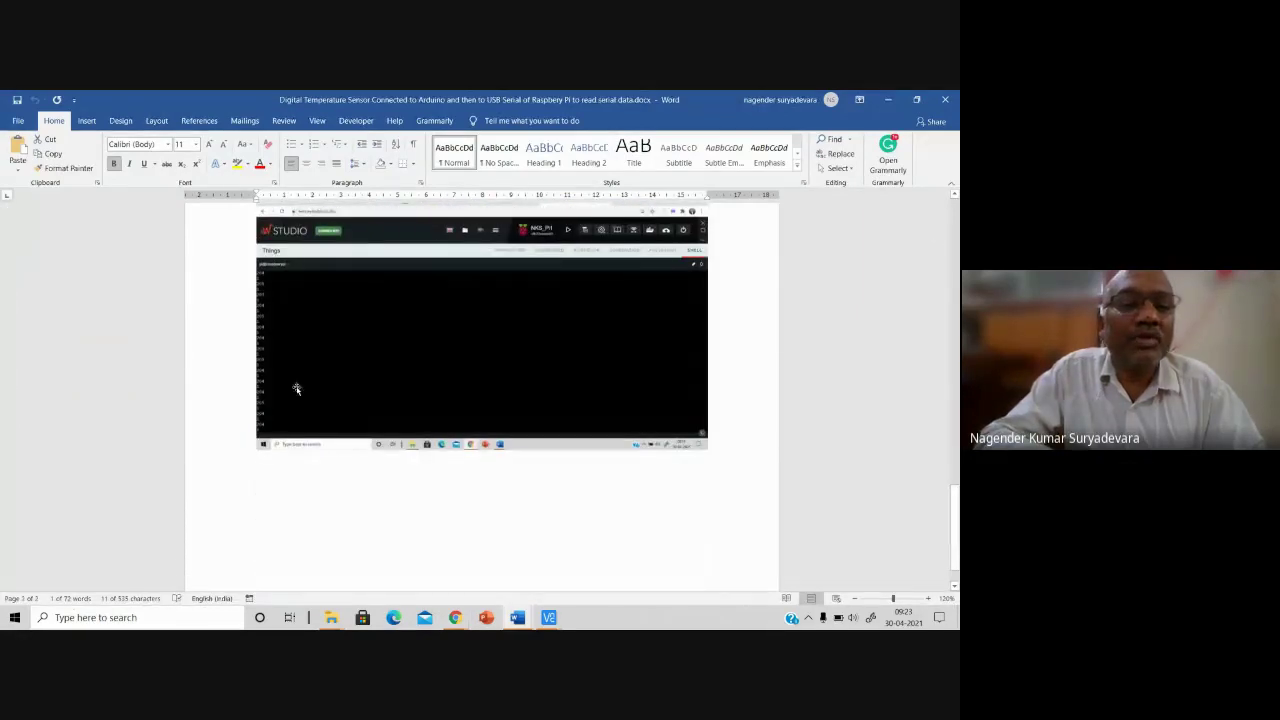
pyautogui.click(948, 99)
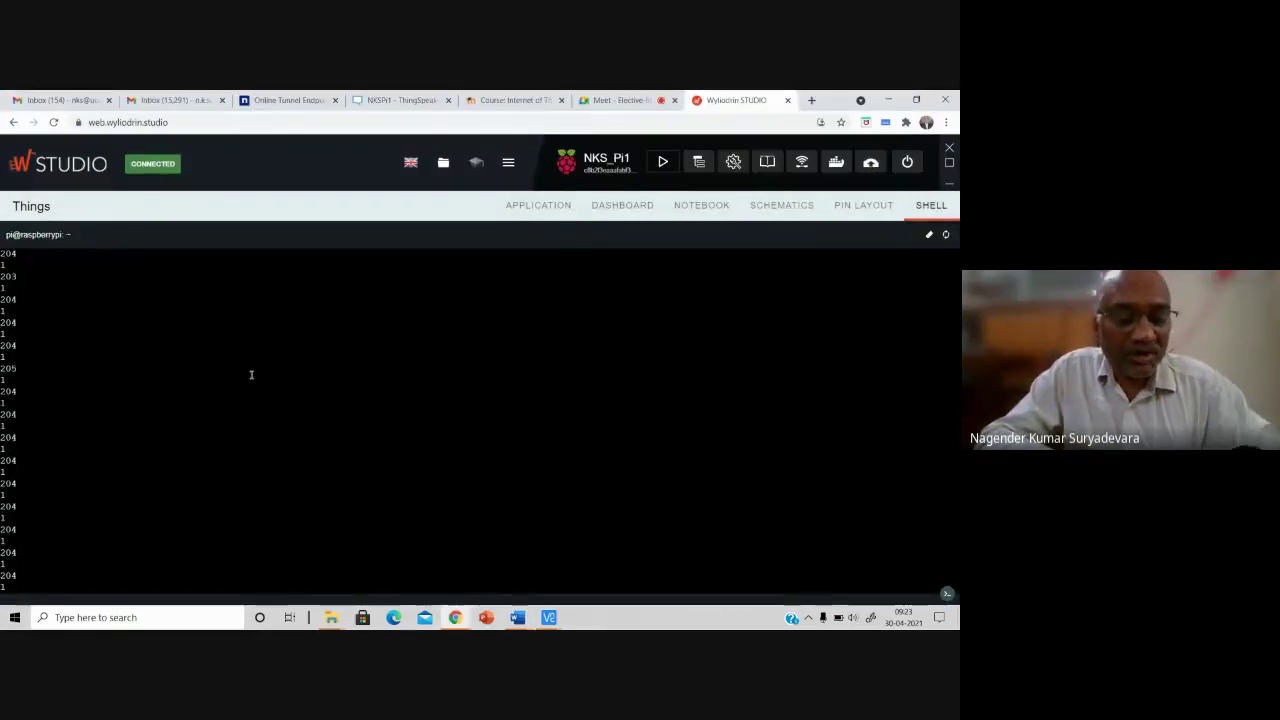
pyautogui.hotkey('ctrl', 'c')
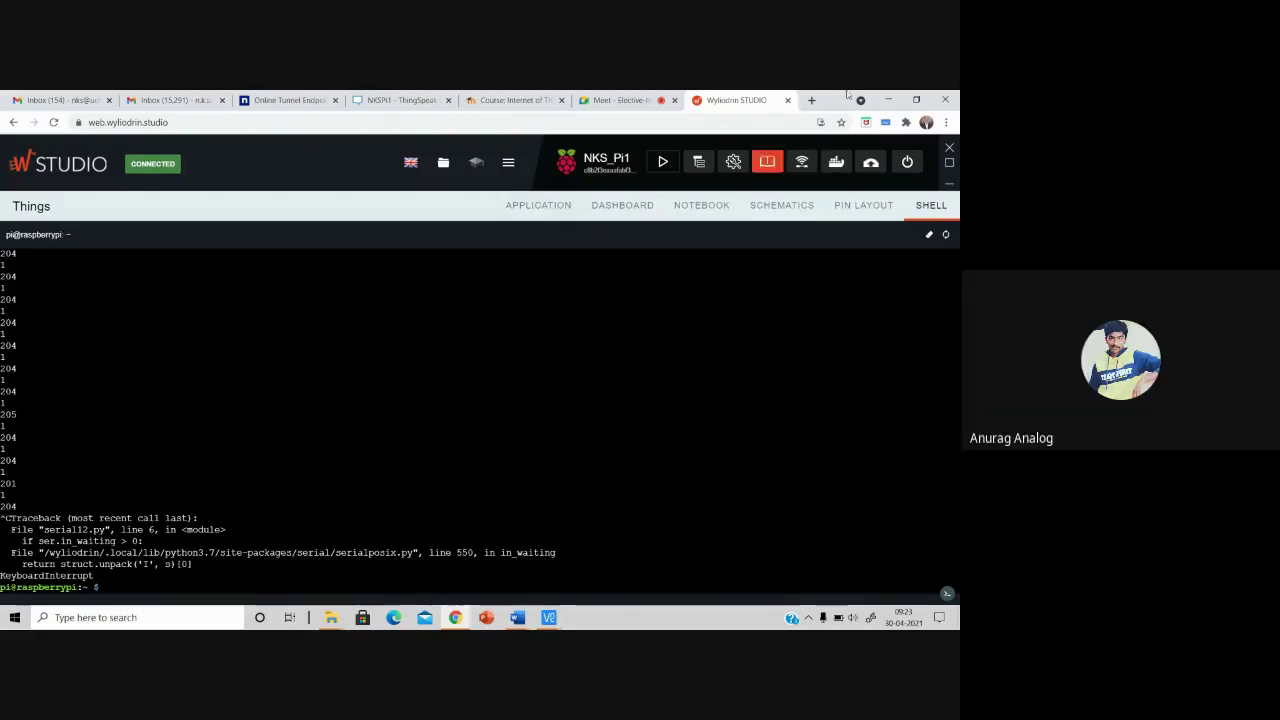
# - Look over the NKSPi1 channel page in ThingSpeak and sign out of the account
pyautogui.click(402, 100)
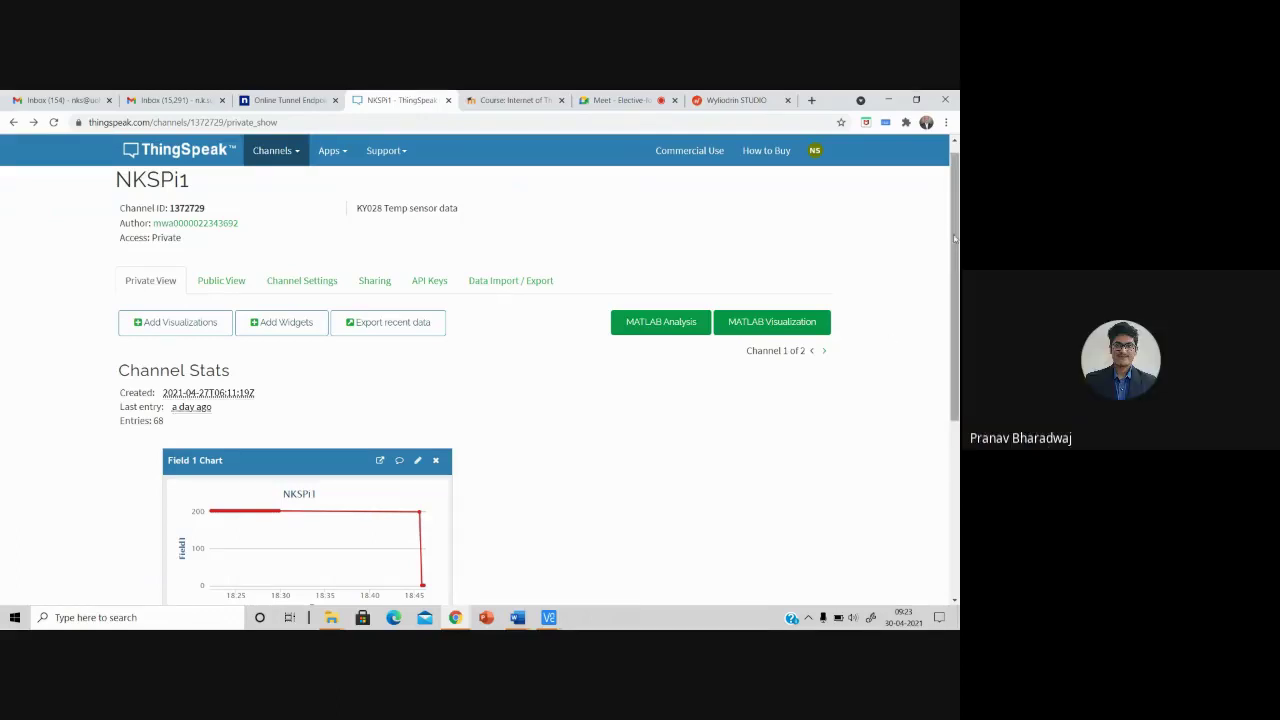
pyautogui.scroll(-1, 955, 238)
pyautogui.scroll(1, 955, 238)
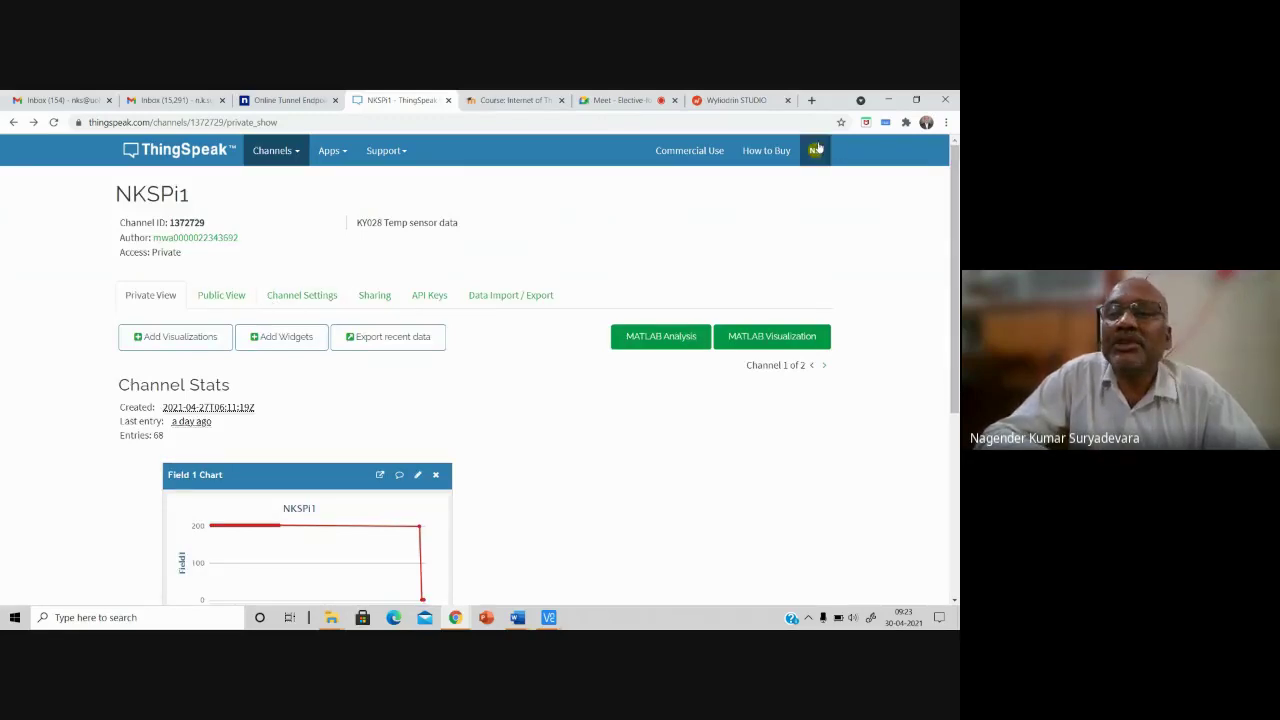
pyautogui.click(815, 152)
pyautogui.click(835, 214)
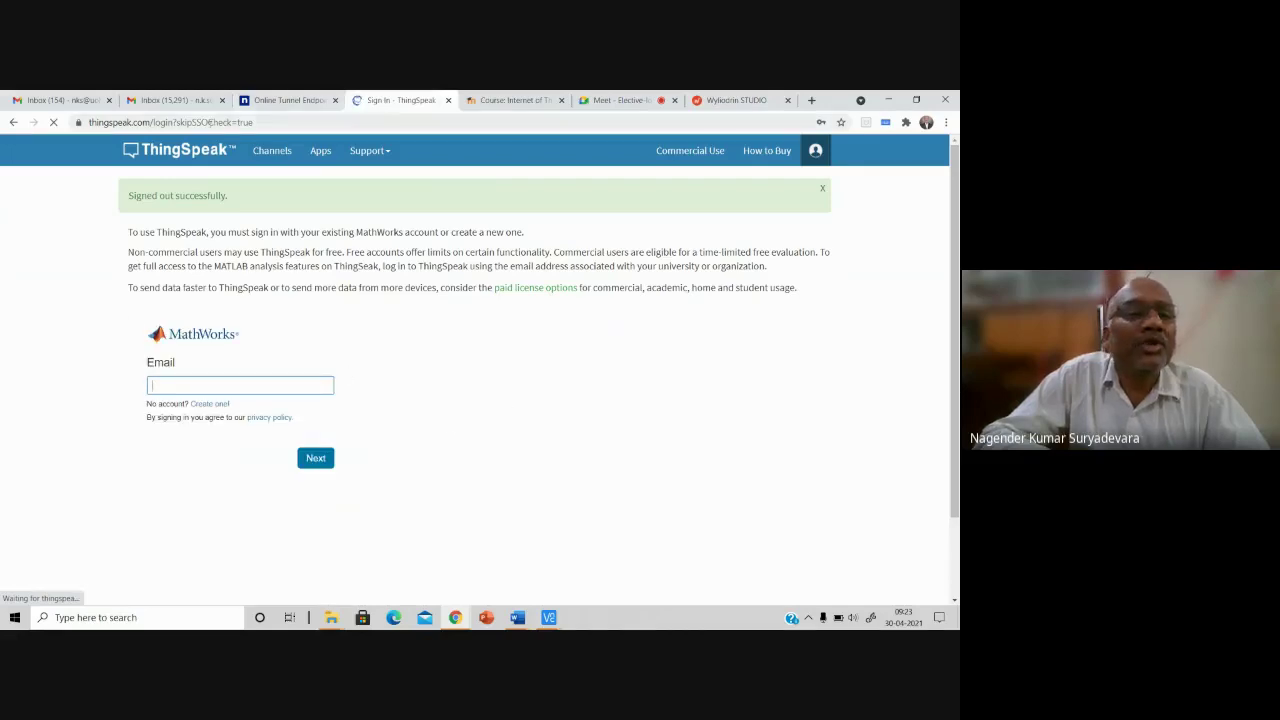
pyautogui.click(275, 122)
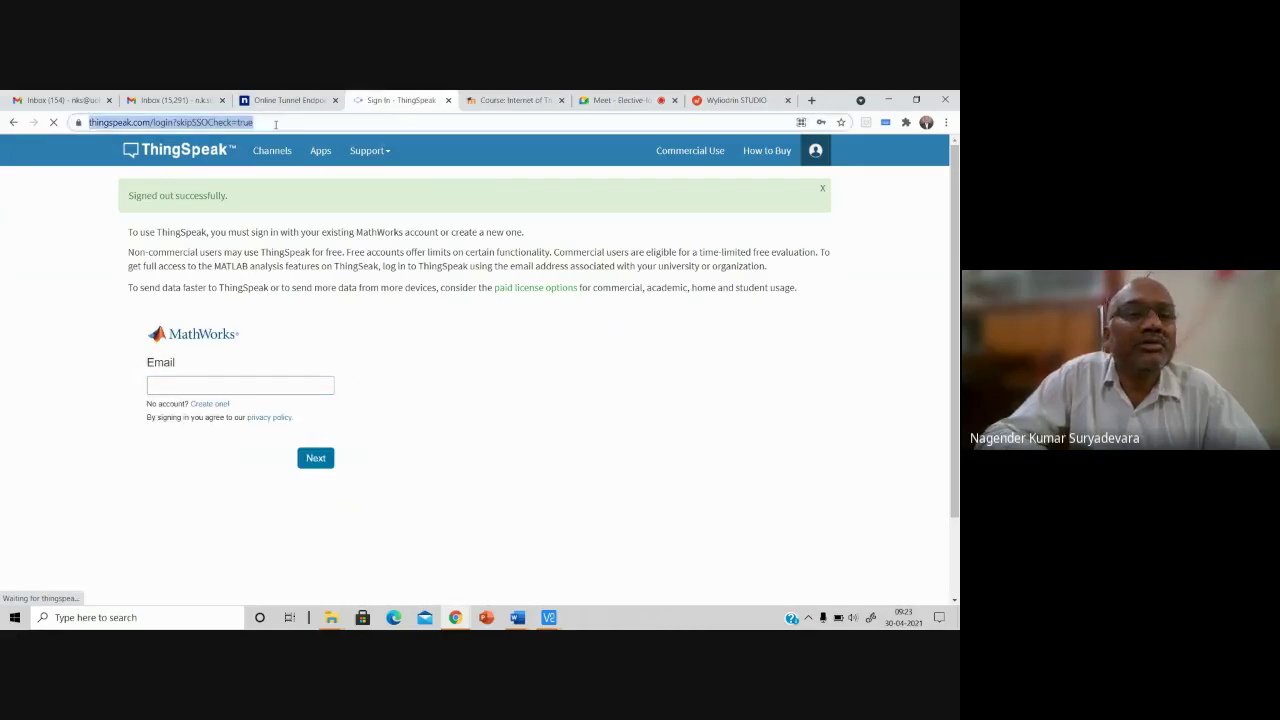
pyautogui.click(275, 122)
pyautogui.press('BackSpace')
pyautogui.press('BackSpace')
pyautogui.press('BackSpace')
pyautogui.press('BackSpace')
pyautogui.press('BackSpace')
pyautogui.press('BackSpace')
pyautogui.press('BackSpace')
pyautogui.press('BackSpace')
pyautogui.press('BackSpace')
pyautogui.press('BackSpace')
pyautogui.press('BackSpace')
pyautogui.press('BackSpace')
pyautogui.press('BackSpace')
pyautogui.press('BackSpace')
pyautogui.press('BackSpace')
pyautogui.press('BackSpace')
pyautogui.press('BackSpace')
pyautogui.press('BackSpace')
pyautogui.press('BackSpace')
pyautogui.press('BackSpace')
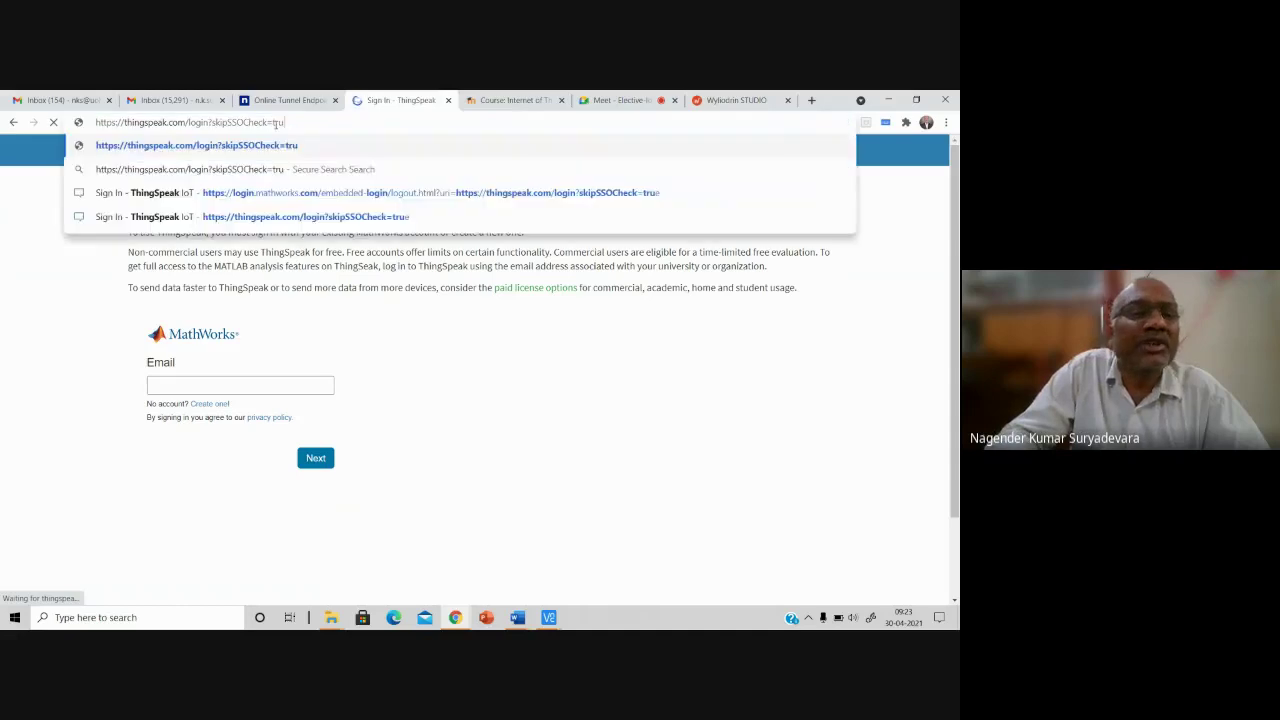
pyautogui.press('BackSpace')
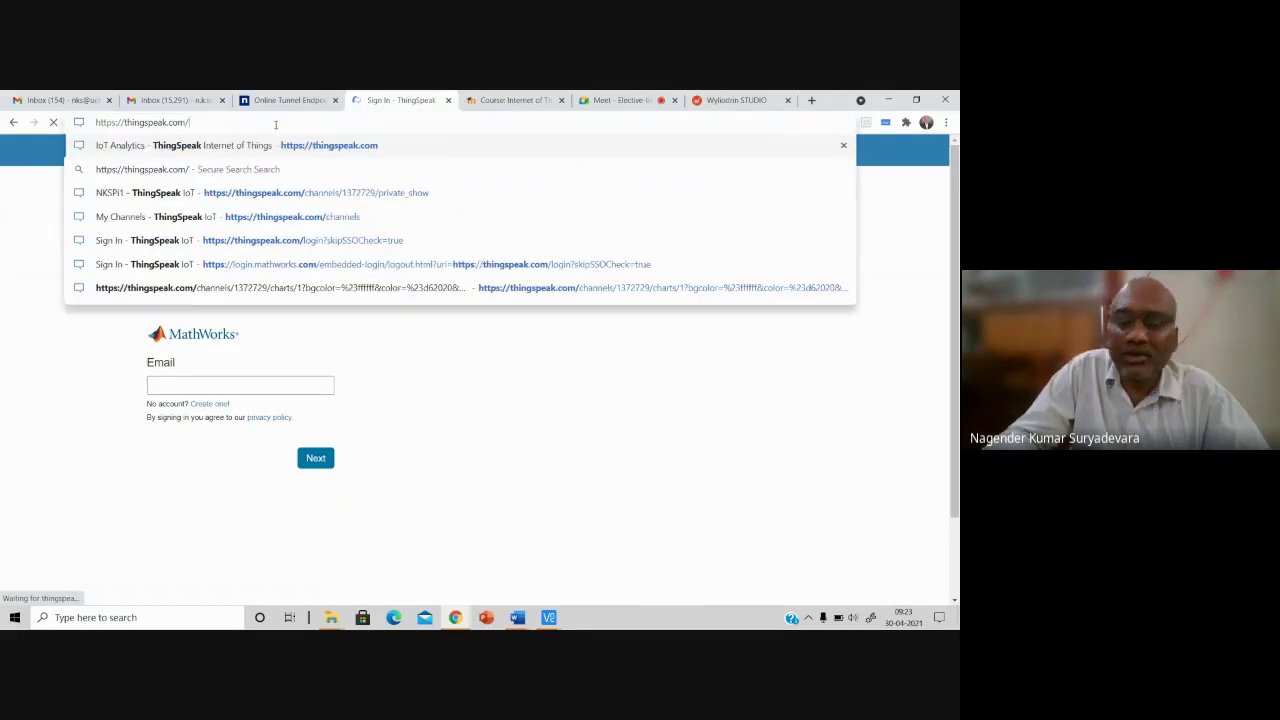
pyautogui.press('Return')
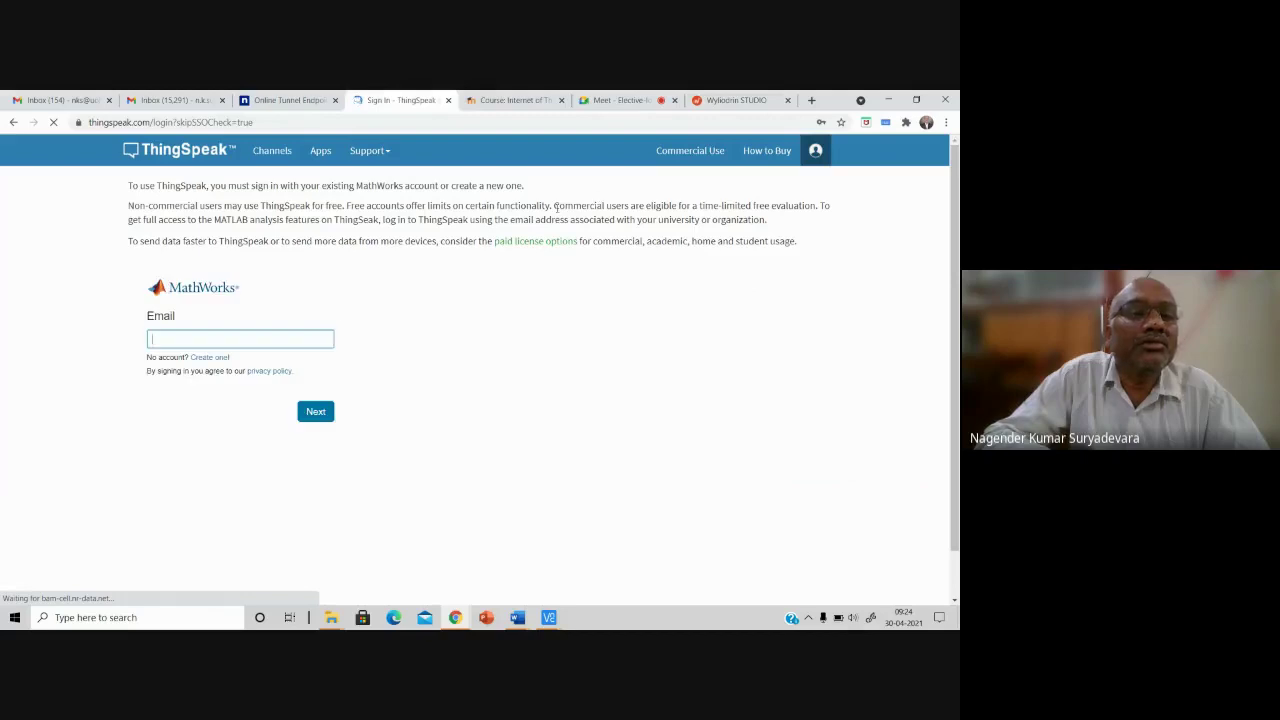
# - Sign in to ThingSpeak with the saved account e-mail and the account password
pyautogui.click(198, 342)
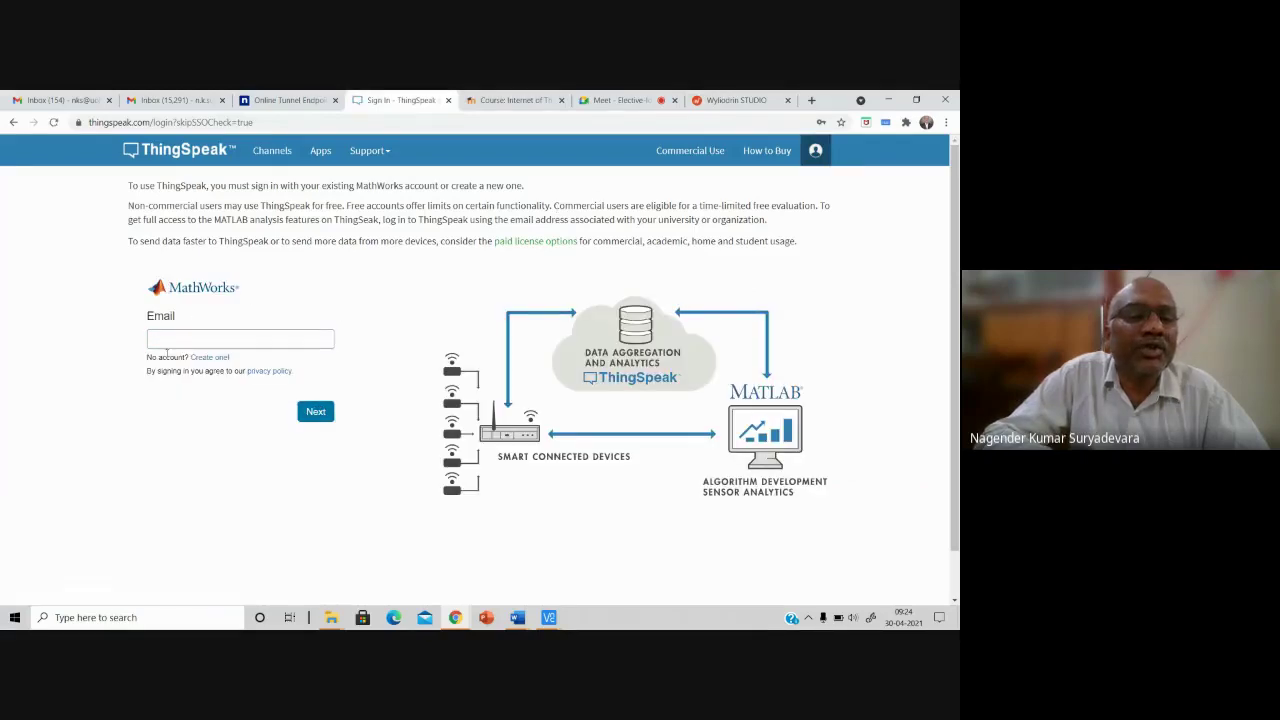
pyautogui.click(205, 342)
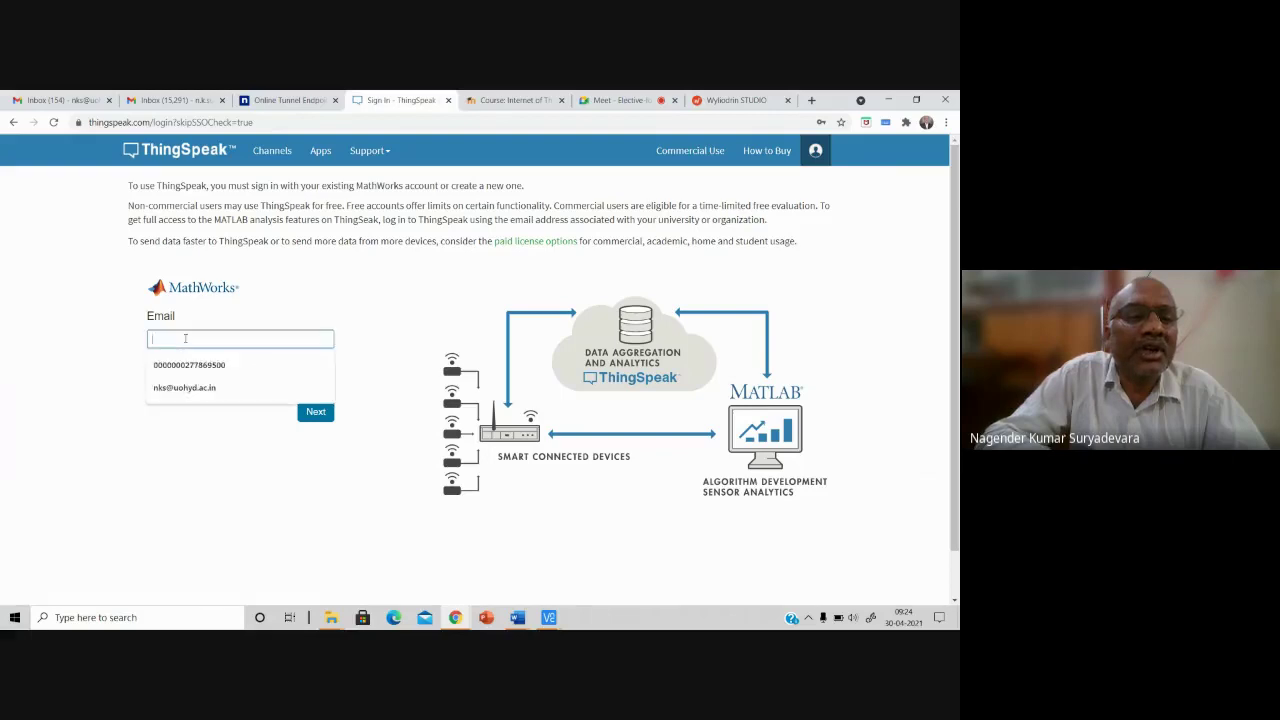
pyautogui.click(205, 388)
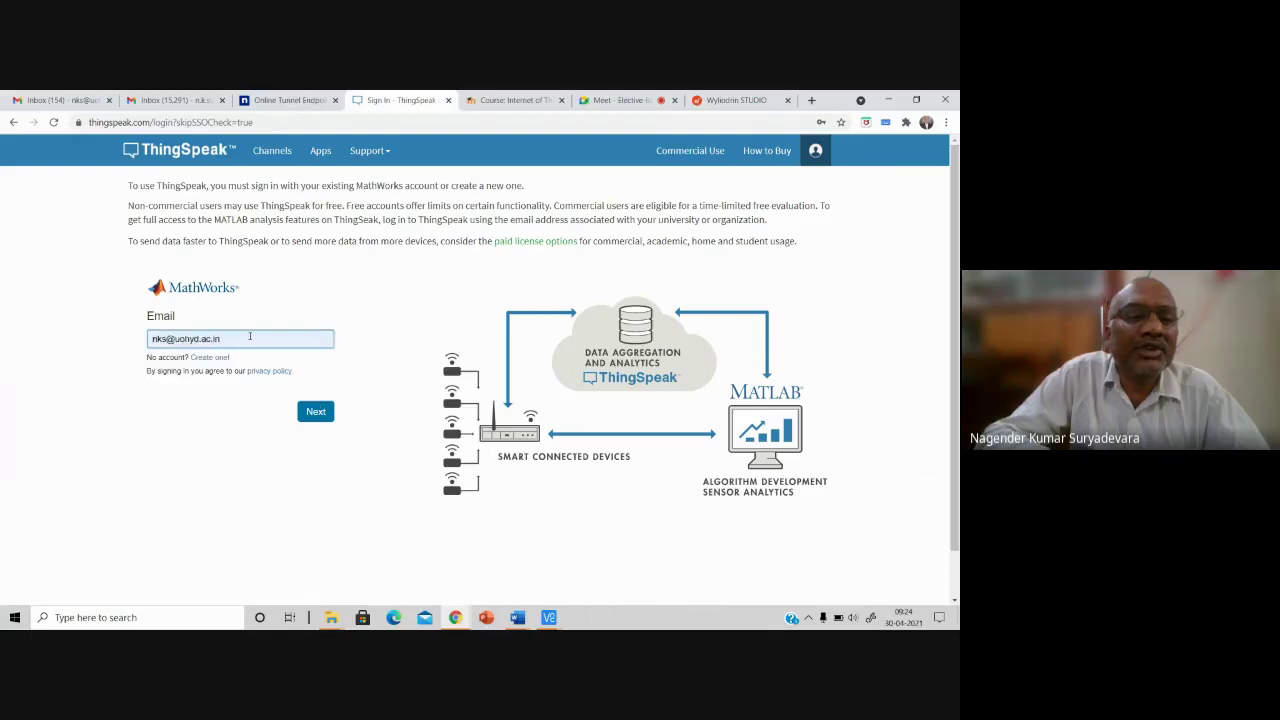
pyautogui.click(329, 414)
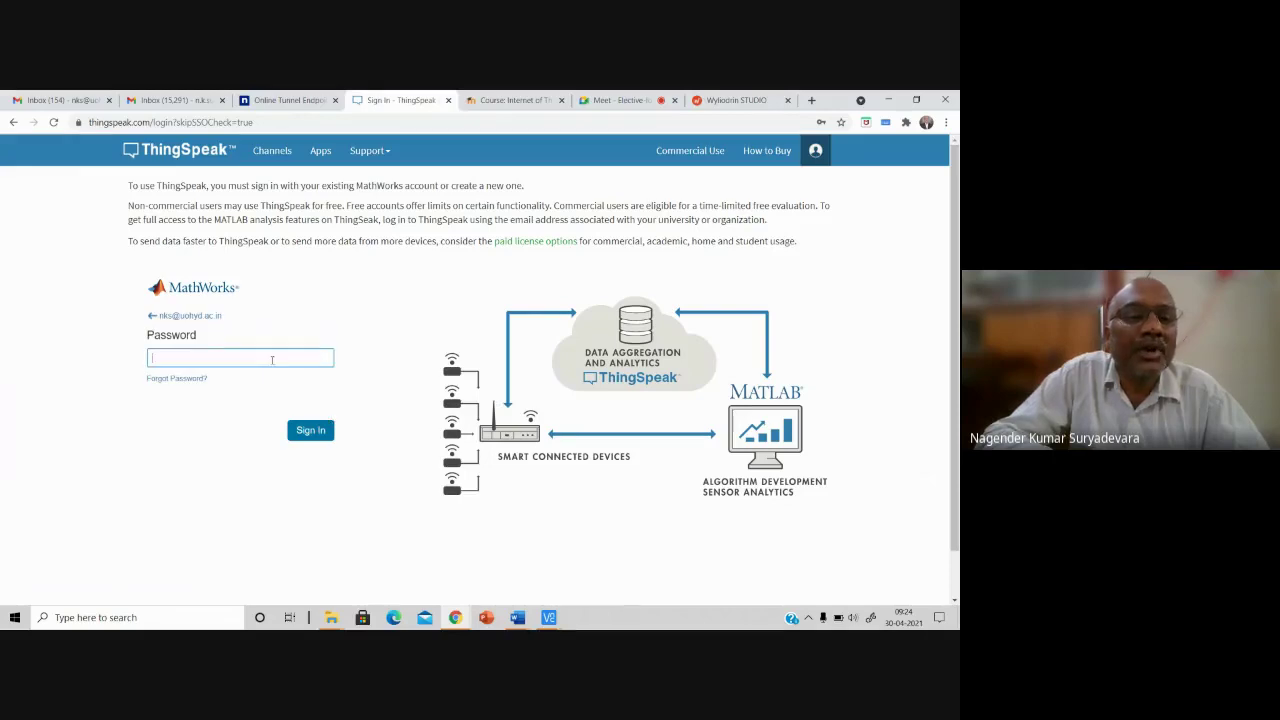
pyautogui.click(271, 360)
pyautogui.click(247, 401)
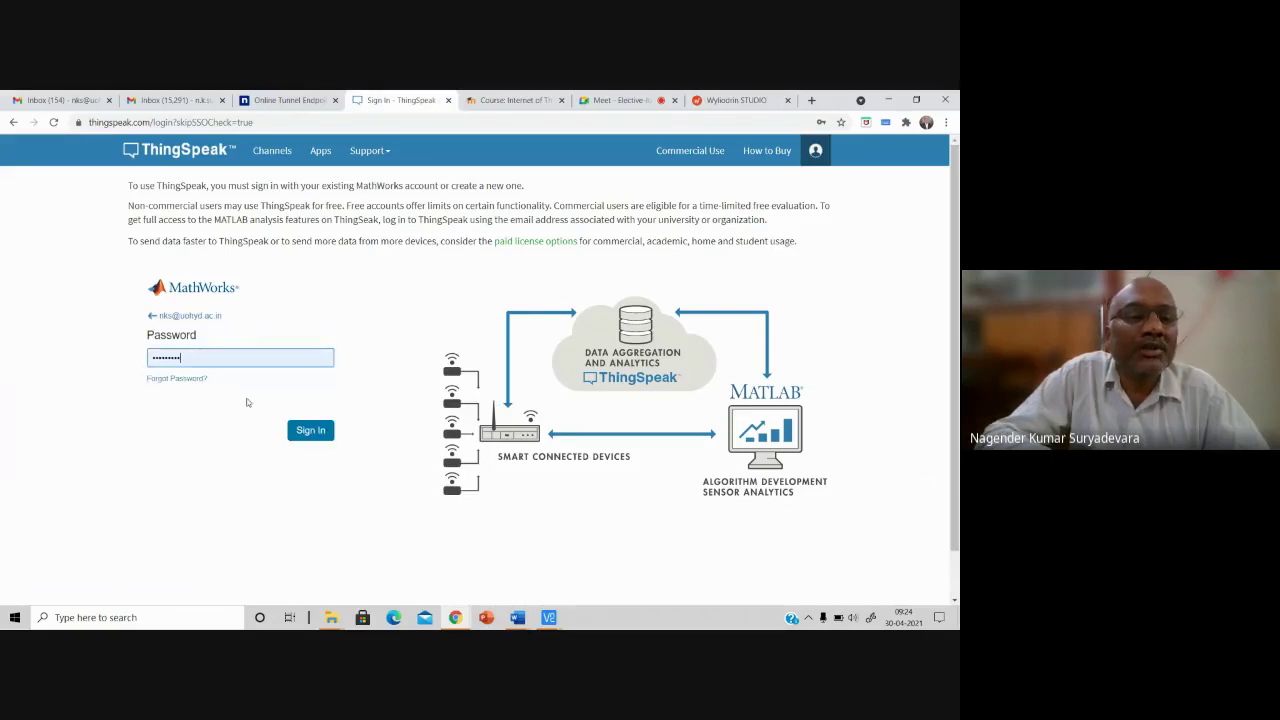
pyautogui.click(309, 430)
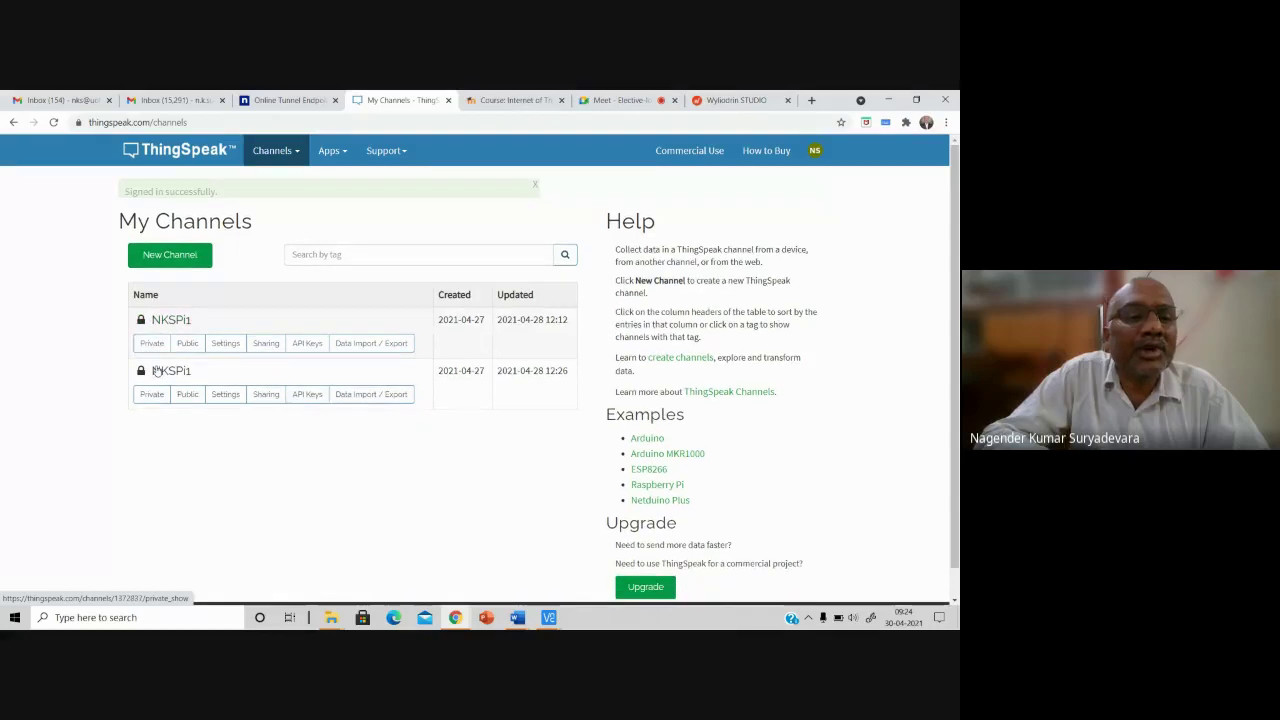
# - Open the first listed NKSPi1 channel, review its private view, and examine its write and read API keys
pyautogui.click(155, 322)
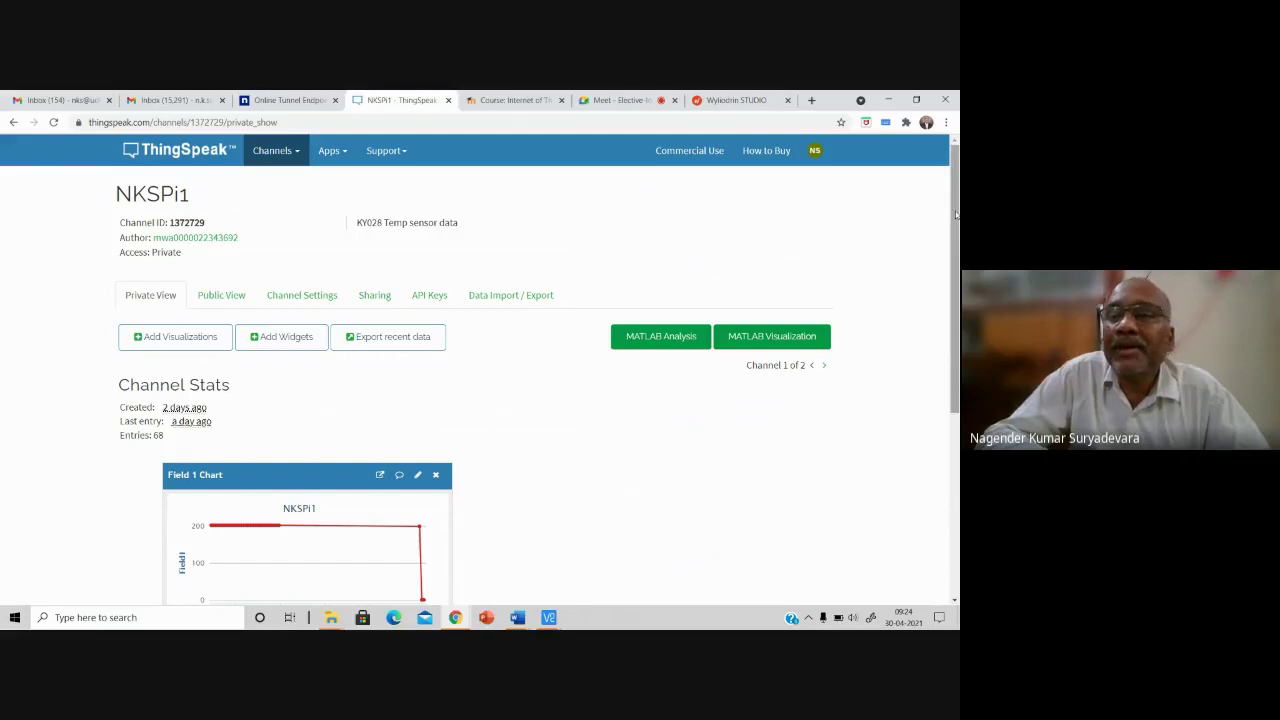
pyautogui.scroll(-1, 955, 213)
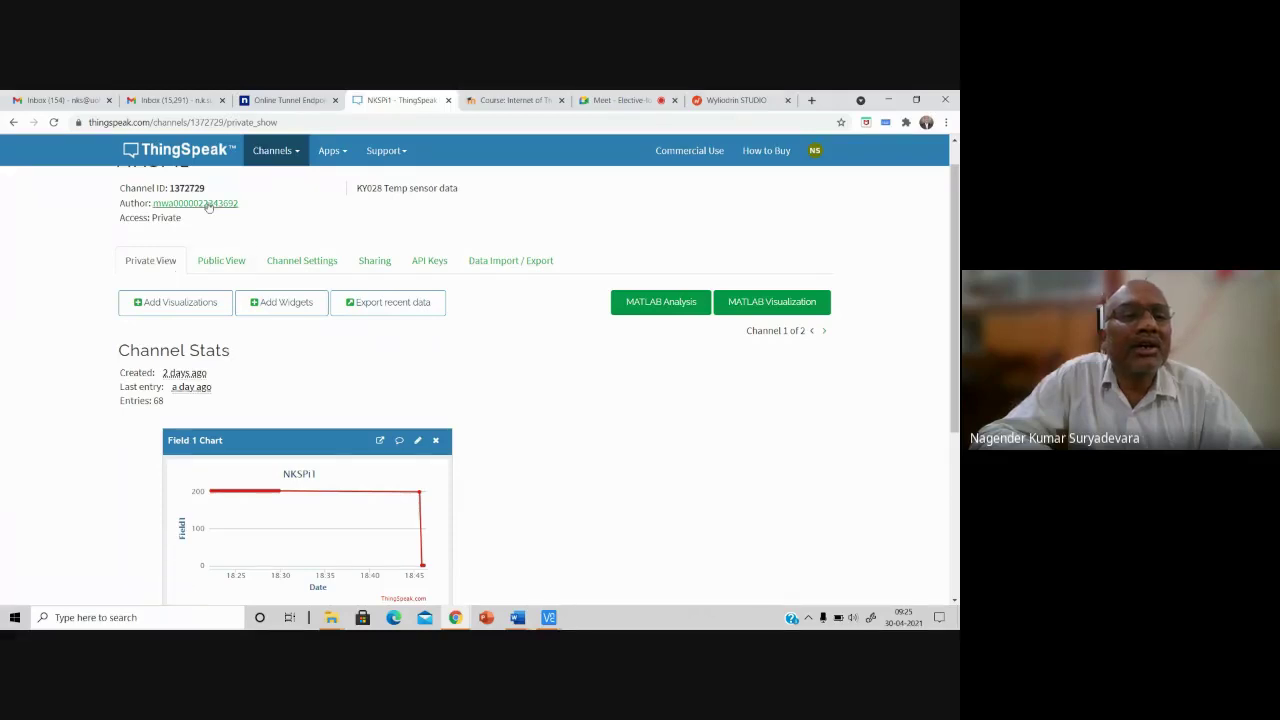
pyautogui.click(425, 266)
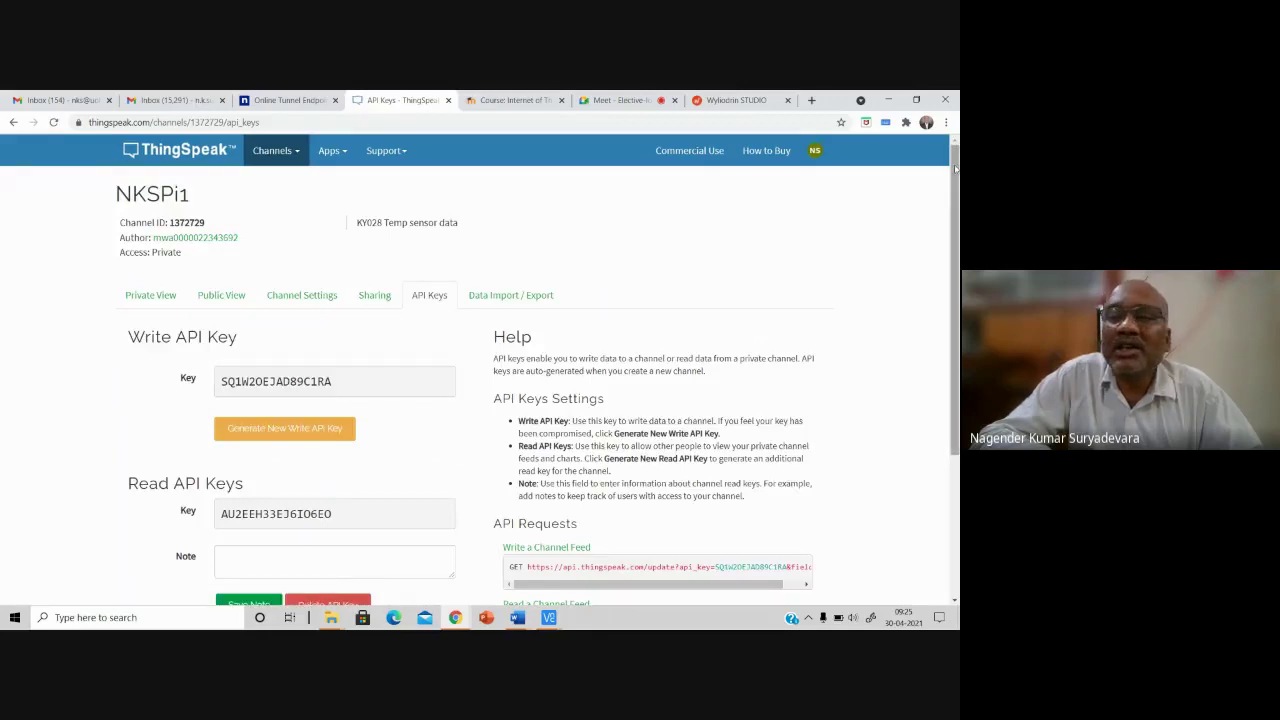
pyautogui.moveTo(955, 170); pyautogui.dragTo(956, 226)
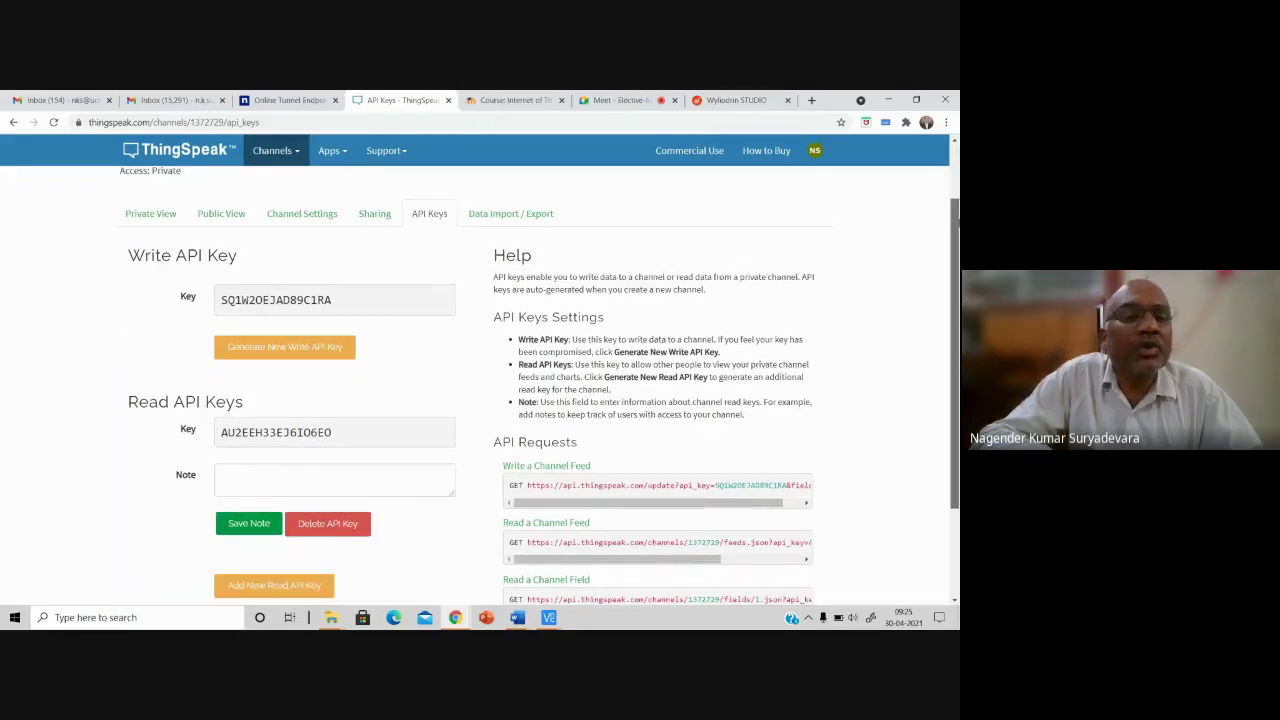
pyautogui.scroll(1, 207, 312)
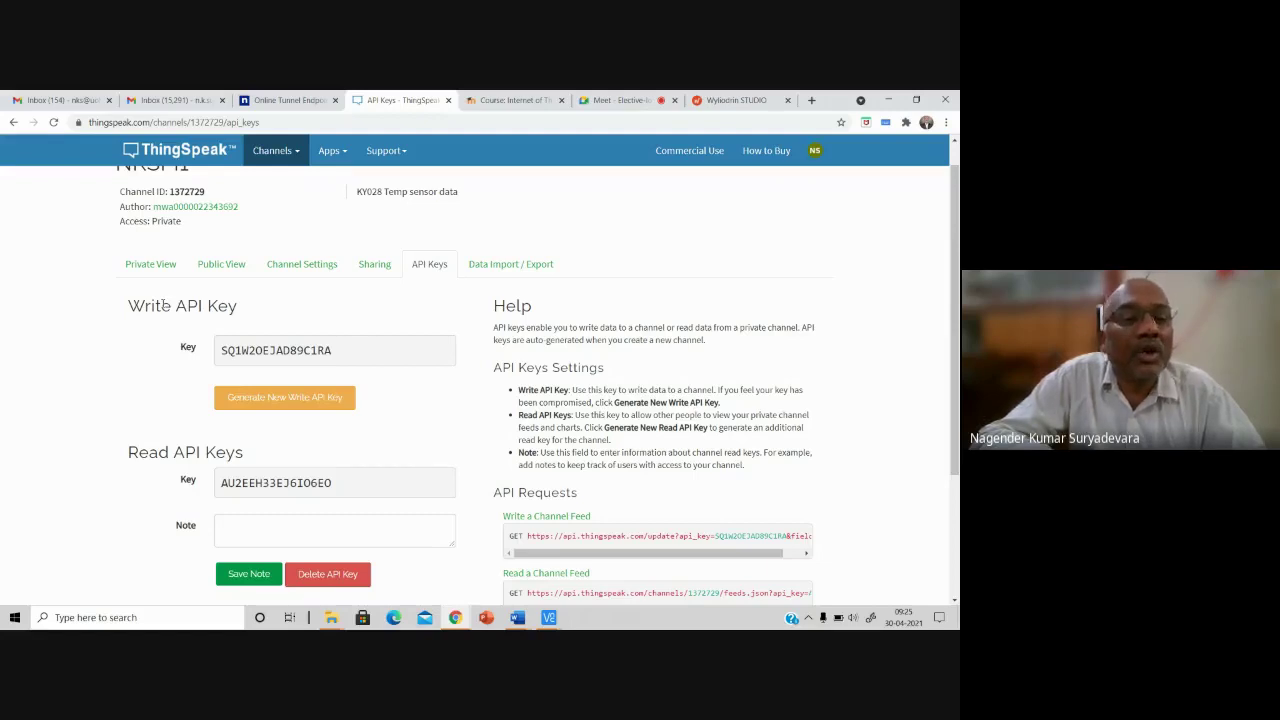
# - Admit the waiting participant to the Google Meet call and return to the NKSPi1 API keys in ThingSpeak
pyautogui.click(607, 100)
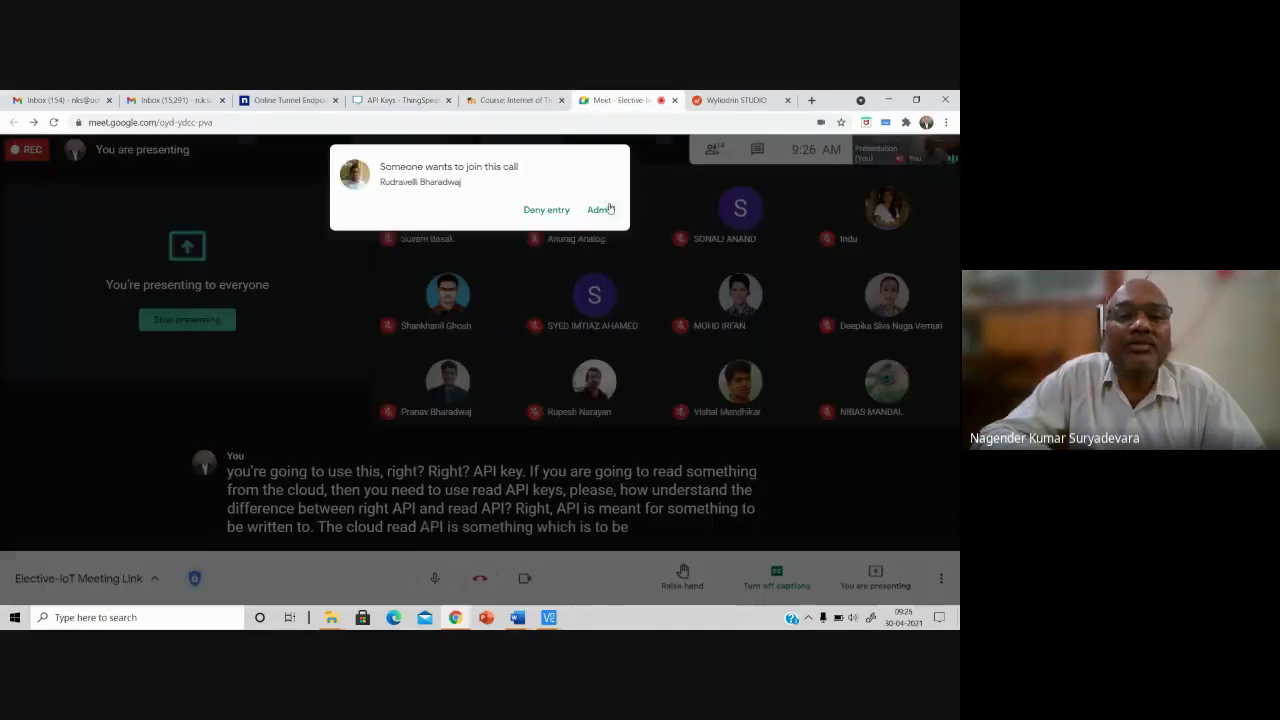
pyautogui.click(600, 209)
pyautogui.click(740, 100)
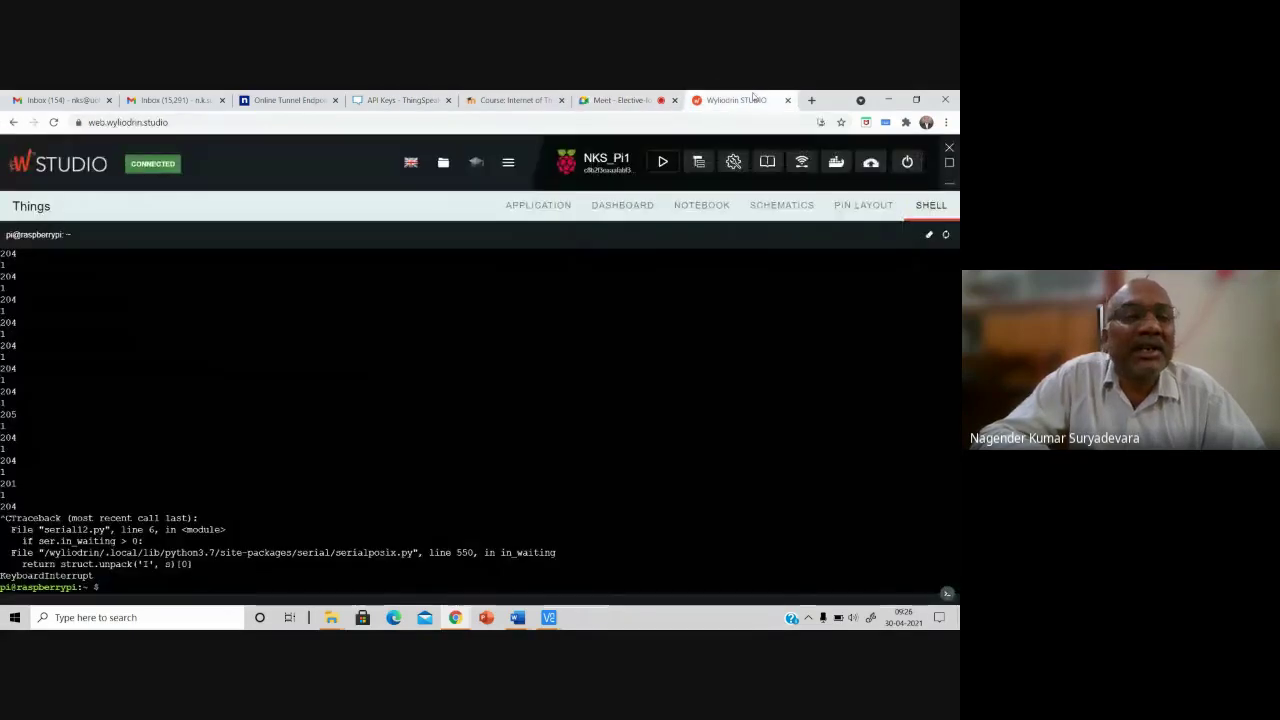
pyautogui.click(413, 95)
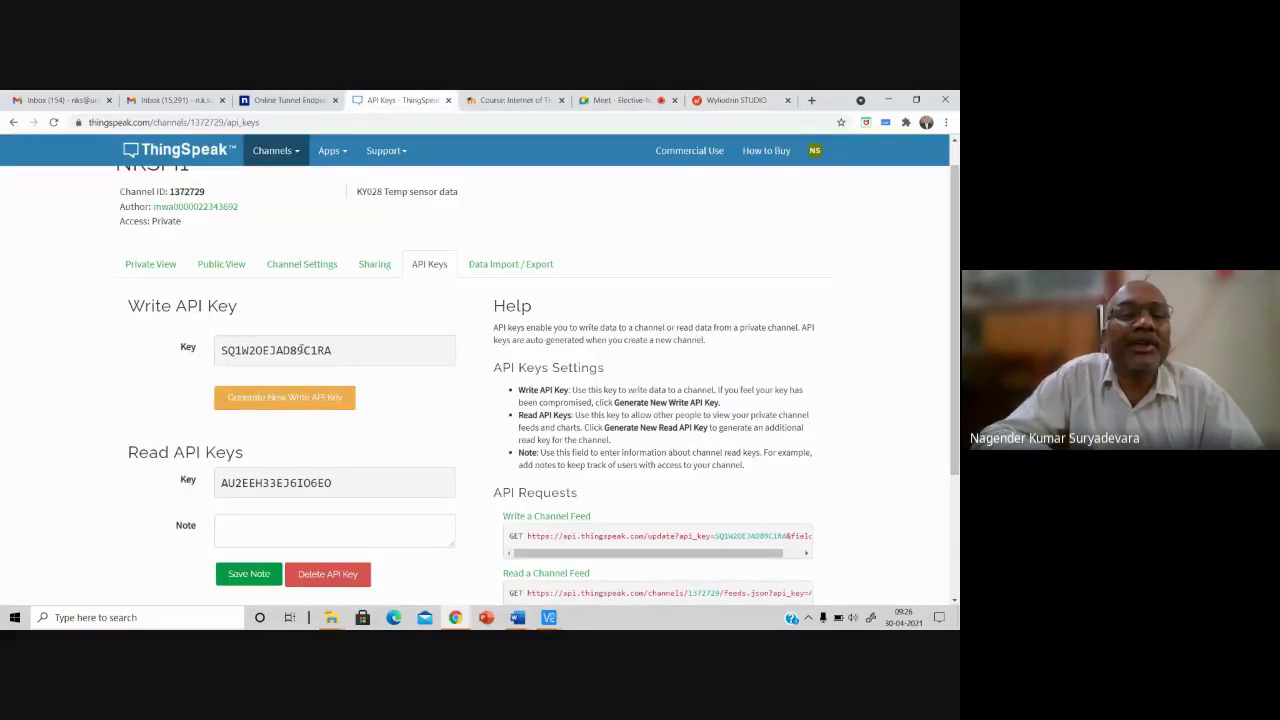
# - Review the user and MQTT API keys in the account profile and return to the list of own channels
pyautogui.click(815, 150)
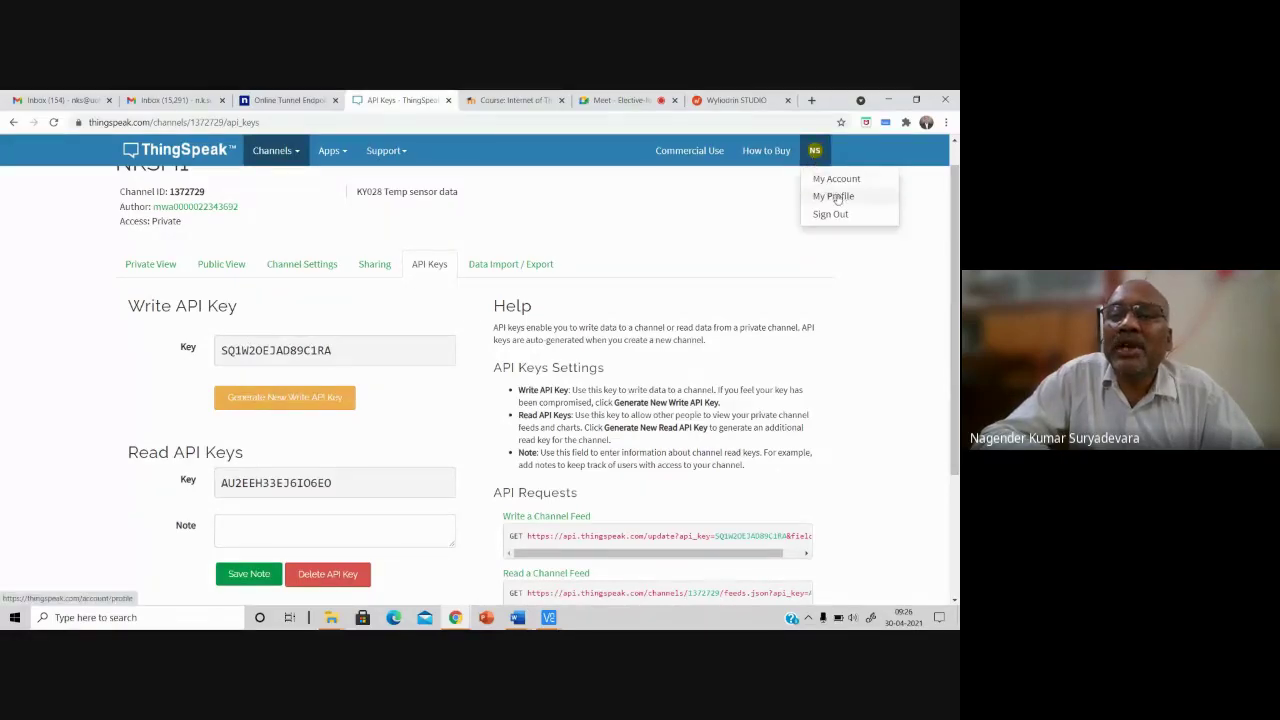
pyautogui.click(837, 197)
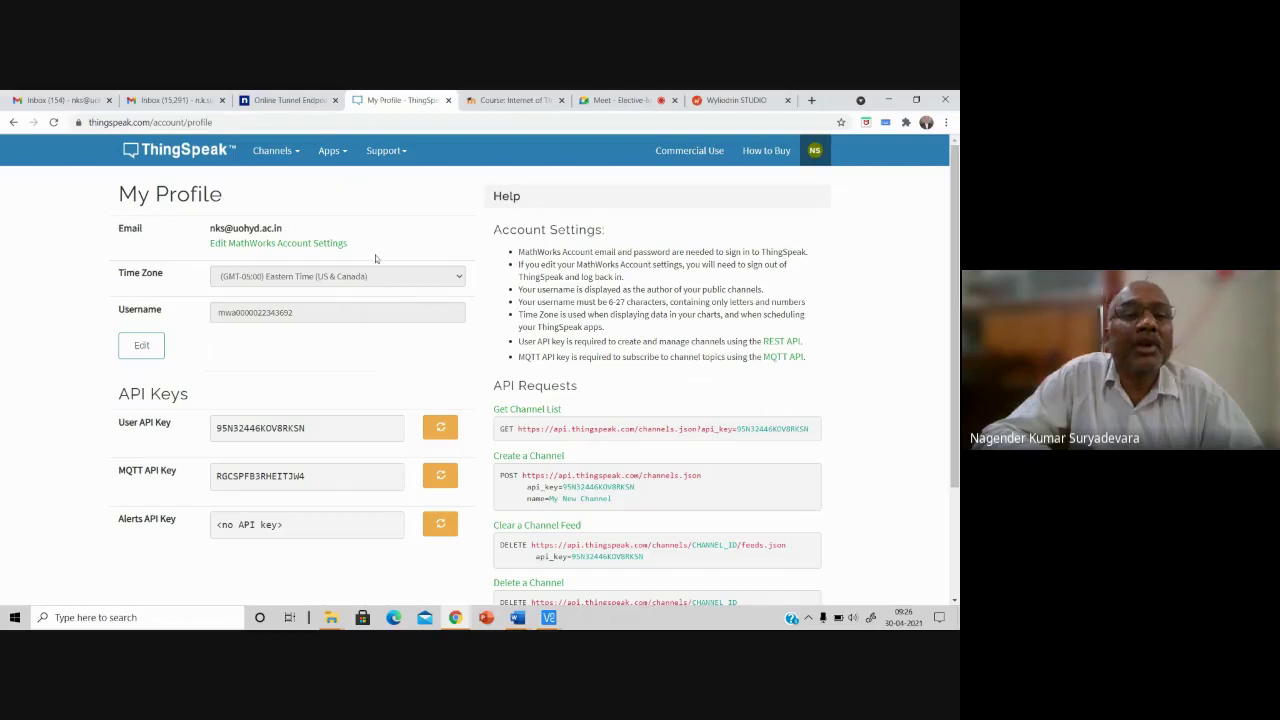
pyautogui.click(284, 153)
pyautogui.click(289, 179)
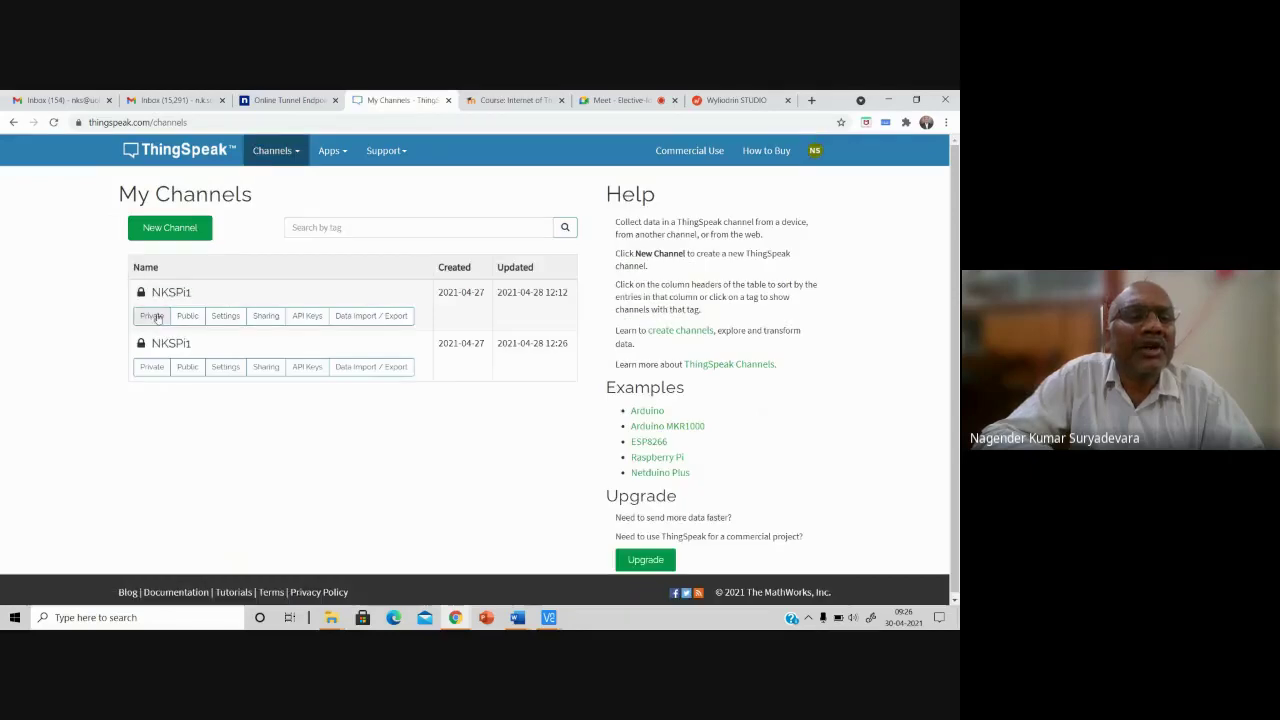
# - Open the first listed NKSPi1 channel, review its channel settings and field options, and save the channel
pyautogui.click(155, 316)
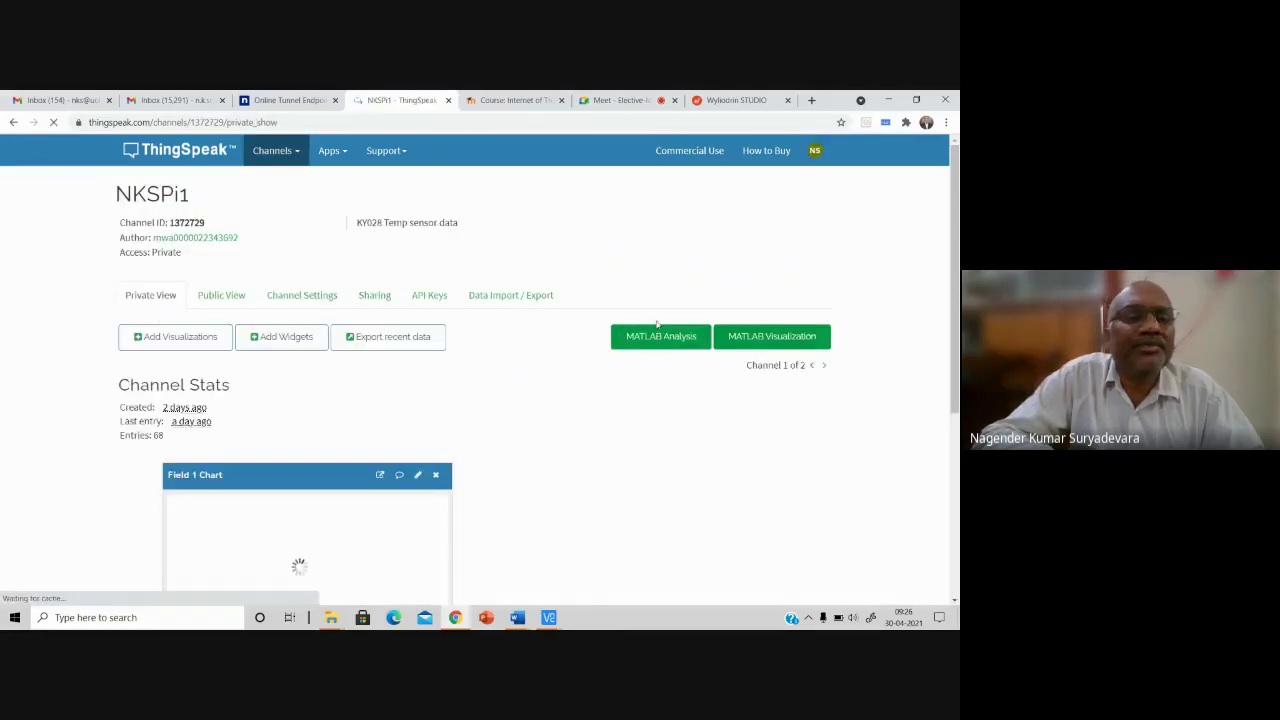
pyautogui.click(320, 297)
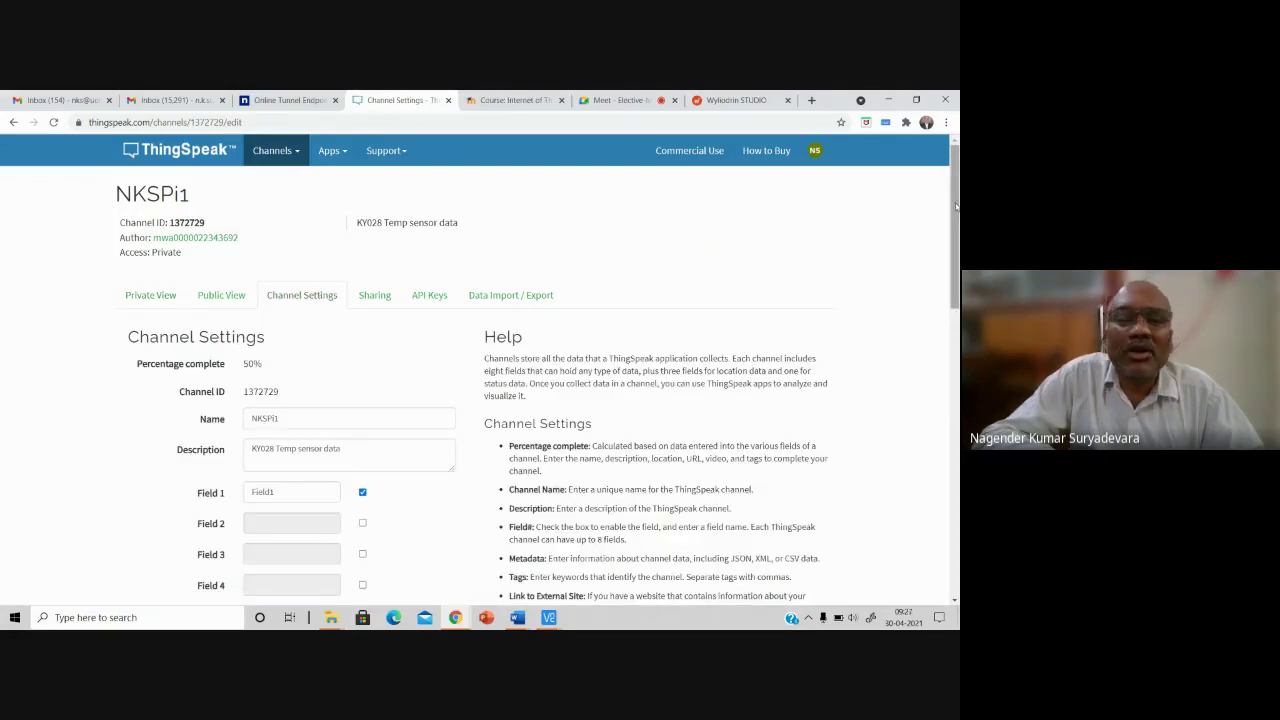
pyautogui.scroll(-3, 370, 320)
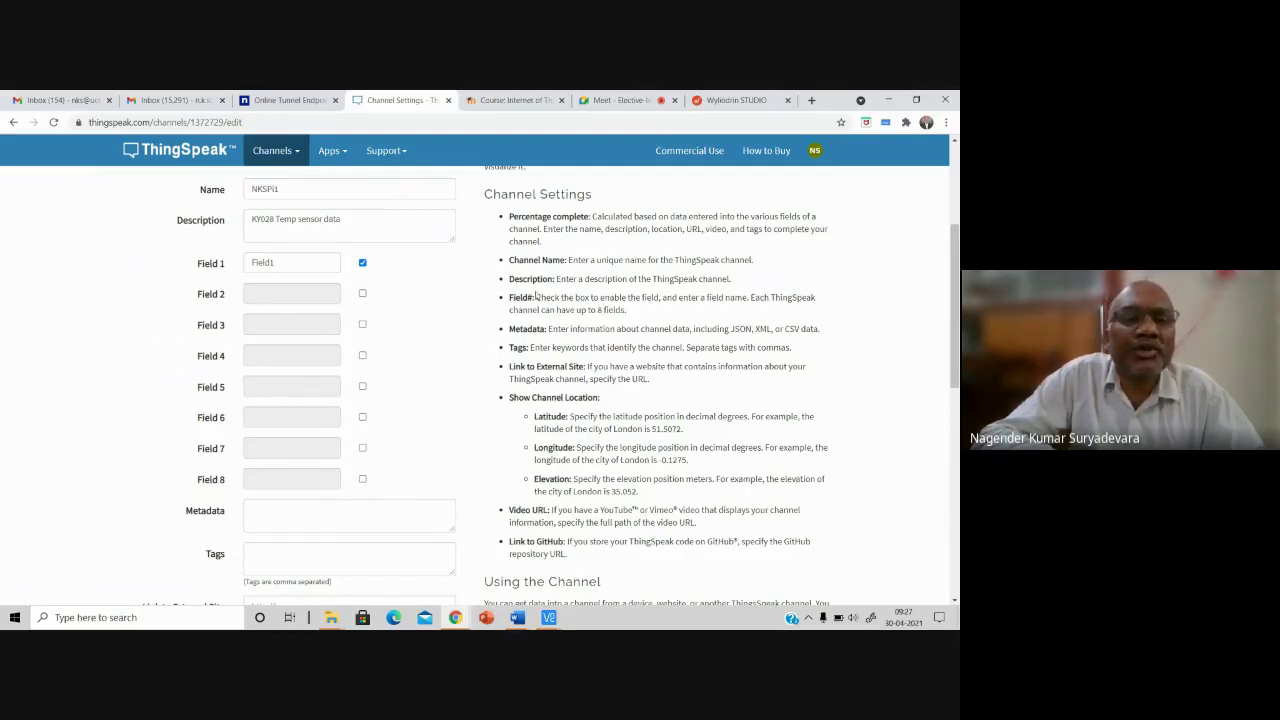
pyautogui.moveTo(954, 237); pyautogui.dragTo(955, 205)
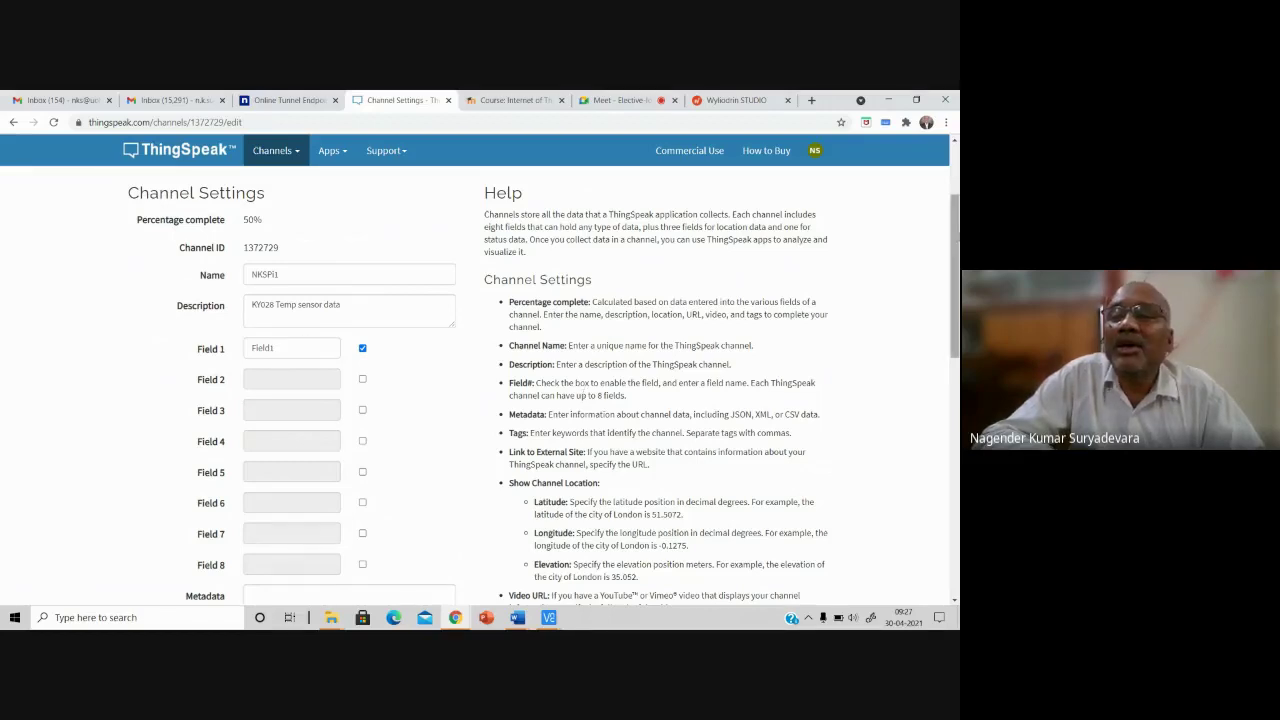
pyautogui.moveTo(955, 260); pyautogui.dragTo(955, 485)
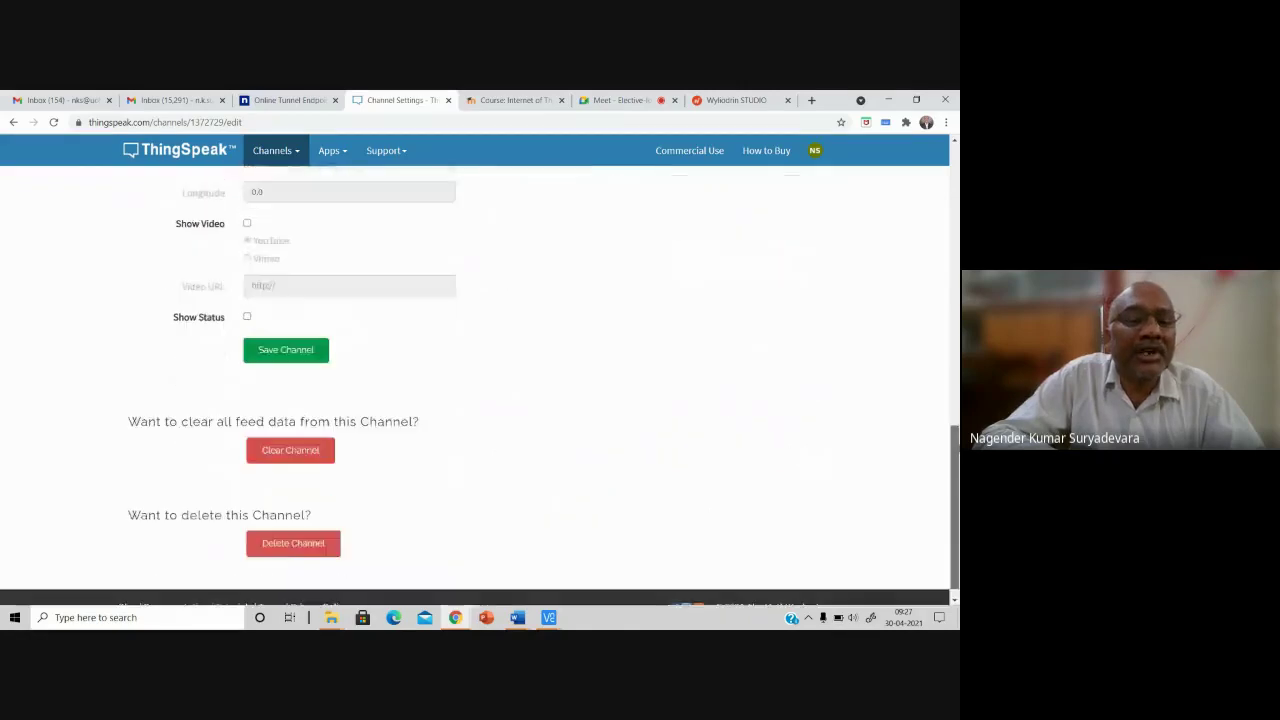
pyautogui.click(304, 351)
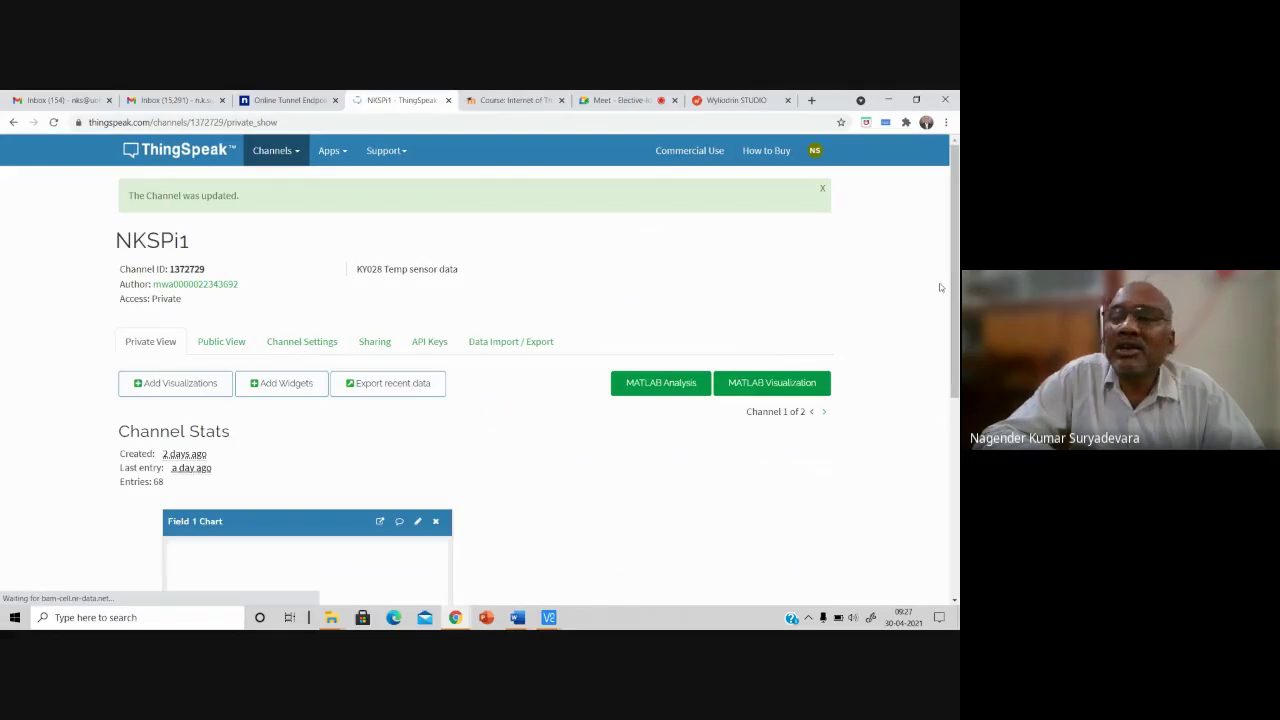
# - Examine the plotted data points of the Field 1 chart in the NKSPi1 channel's private view
pyautogui.scroll(-3, 956, 208)
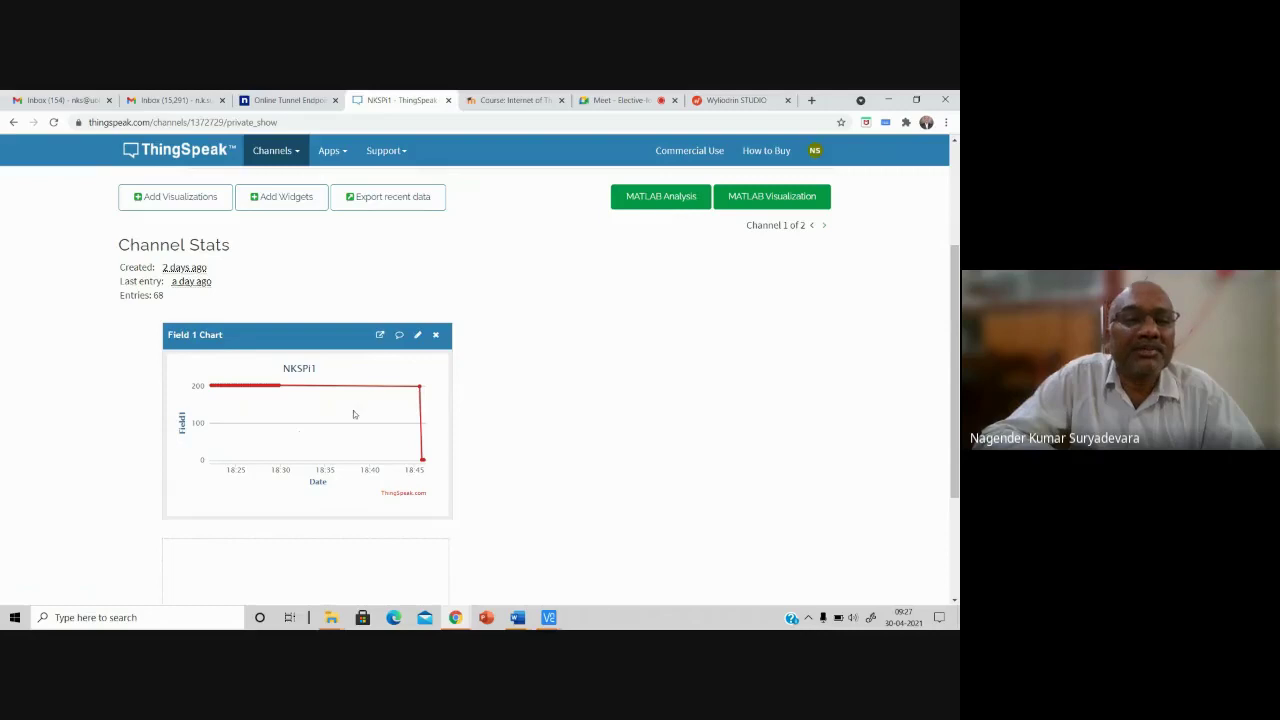
pyautogui.moveTo(353, 433)
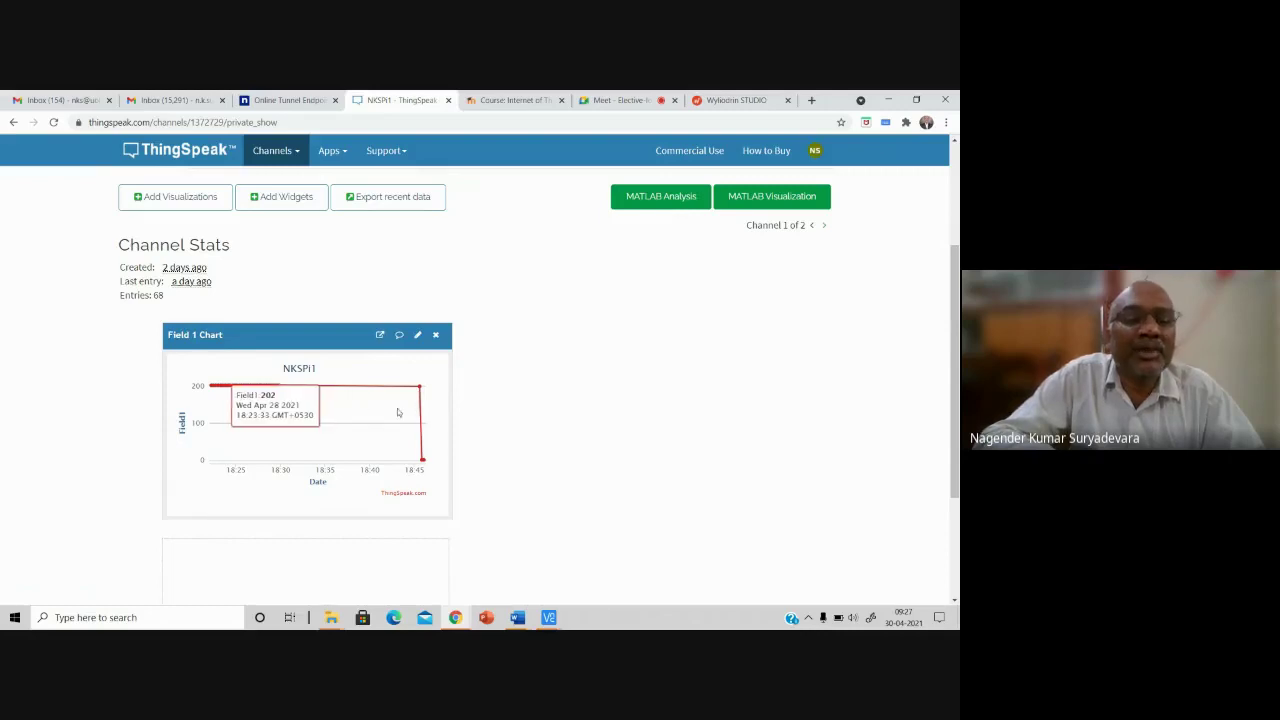
pyautogui.moveTo(346, 403)
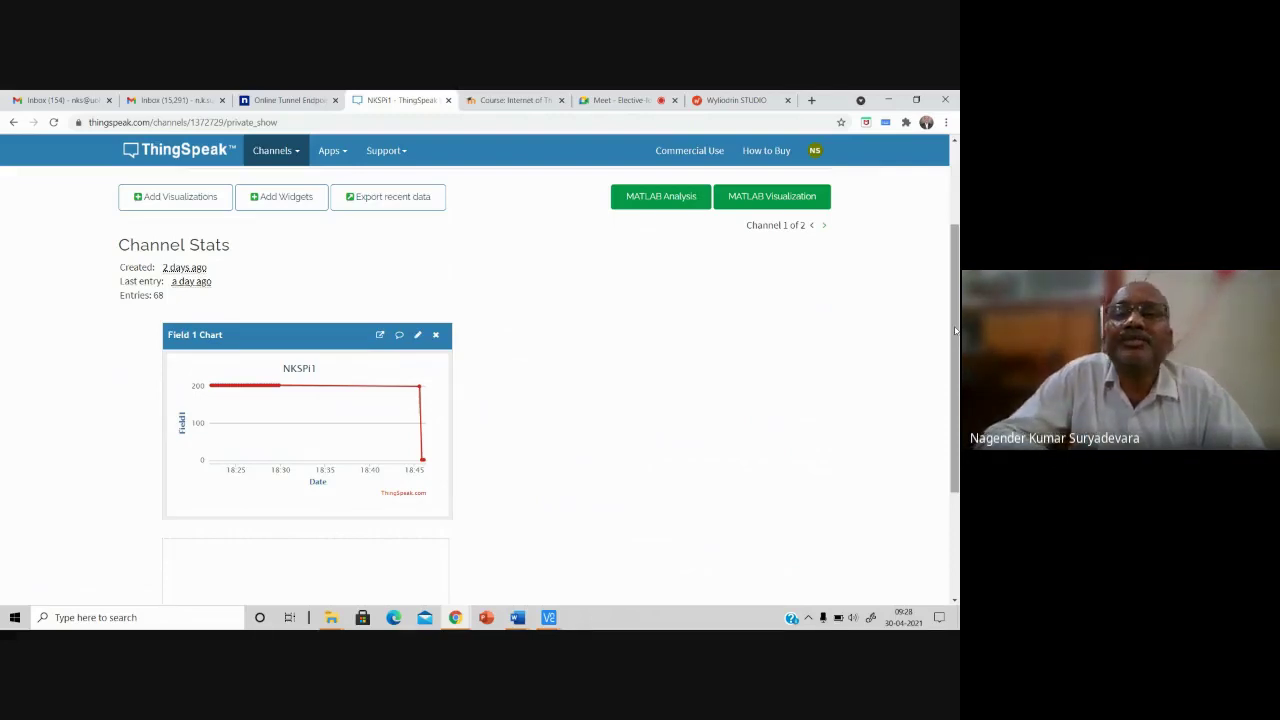
# - Check the Google Meet call, and open the Internet of Things course's MQTT PDF at the broker diagram on page 7
pyautogui.click(615, 96)
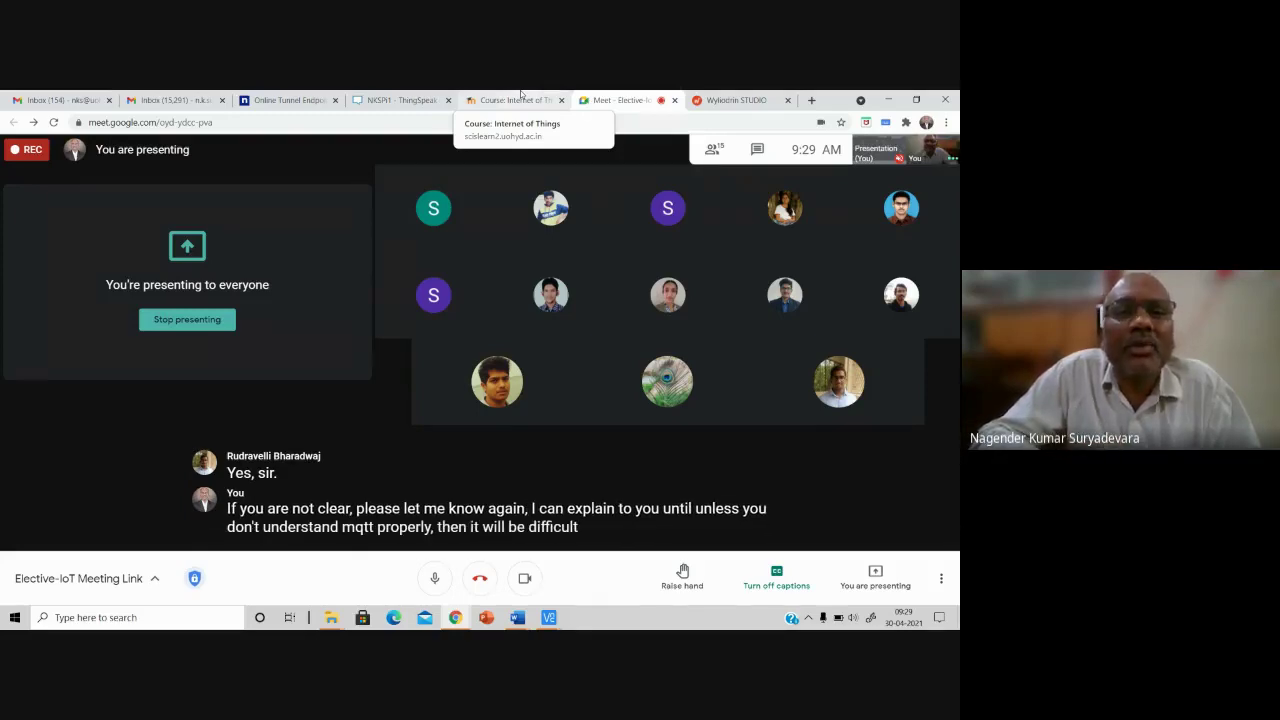
pyautogui.click(522, 96)
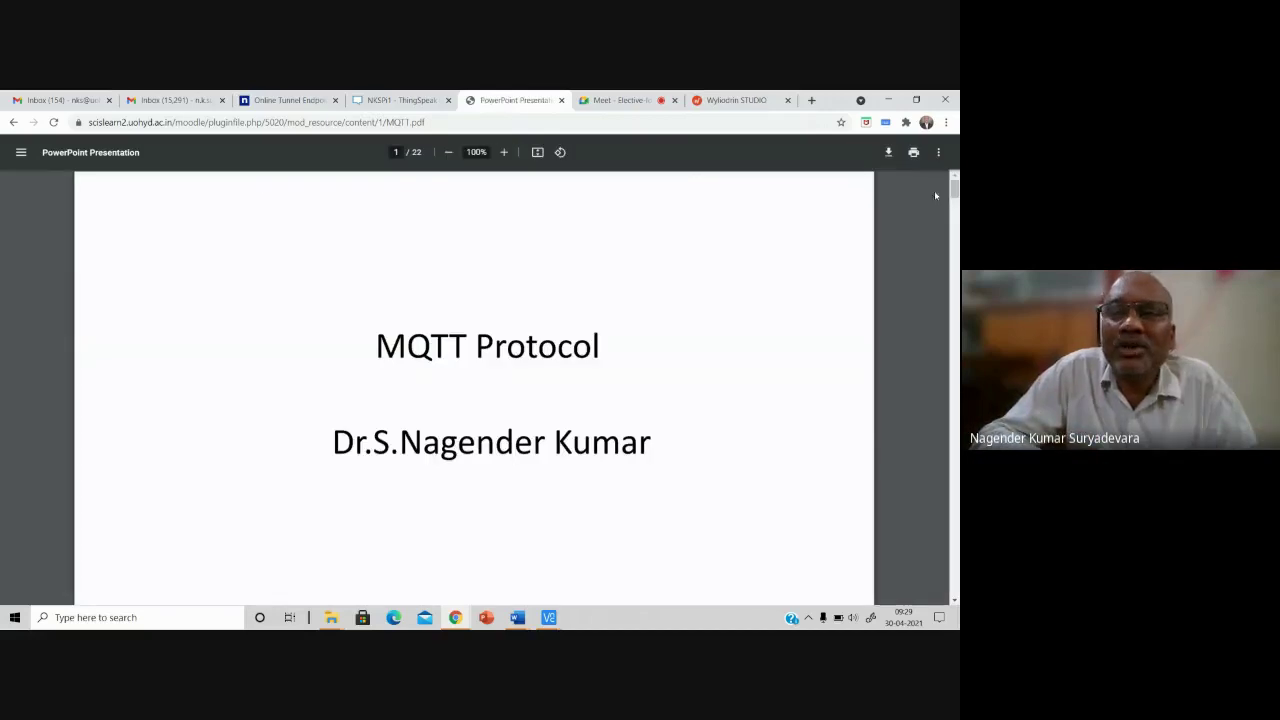
pyautogui.moveTo(954, 188); pyautogui.dragTo(954, 304)
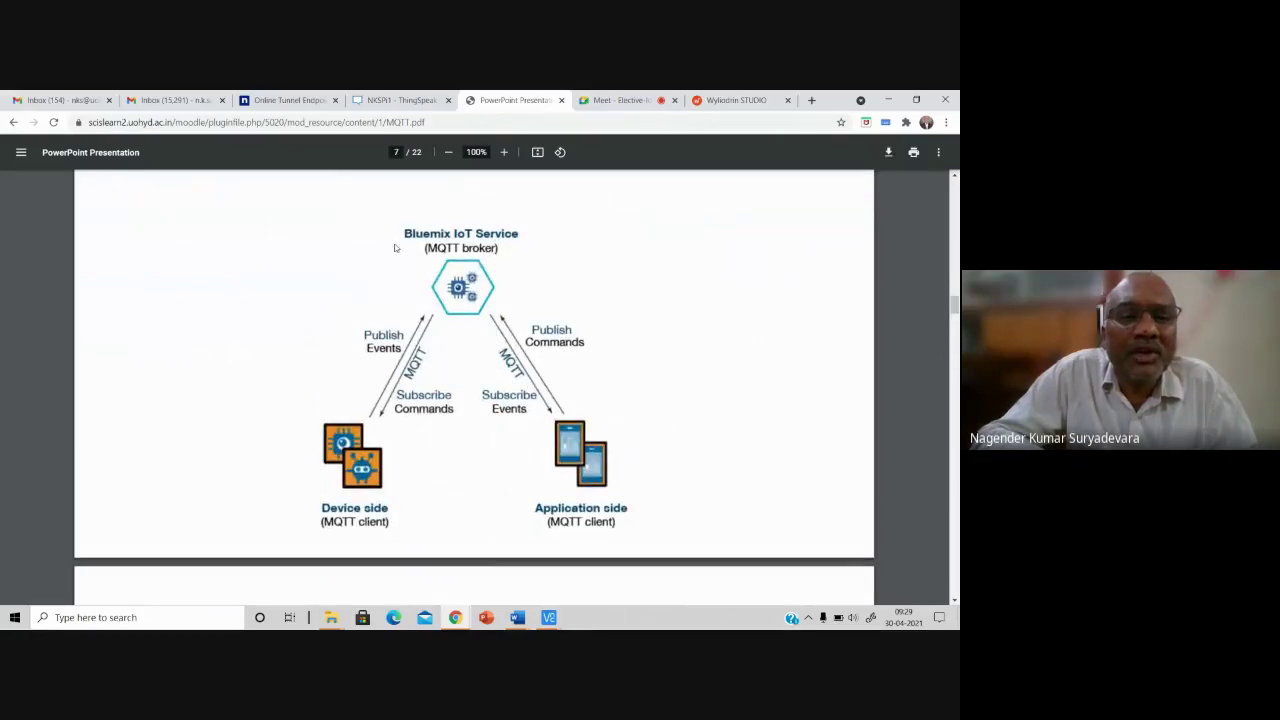